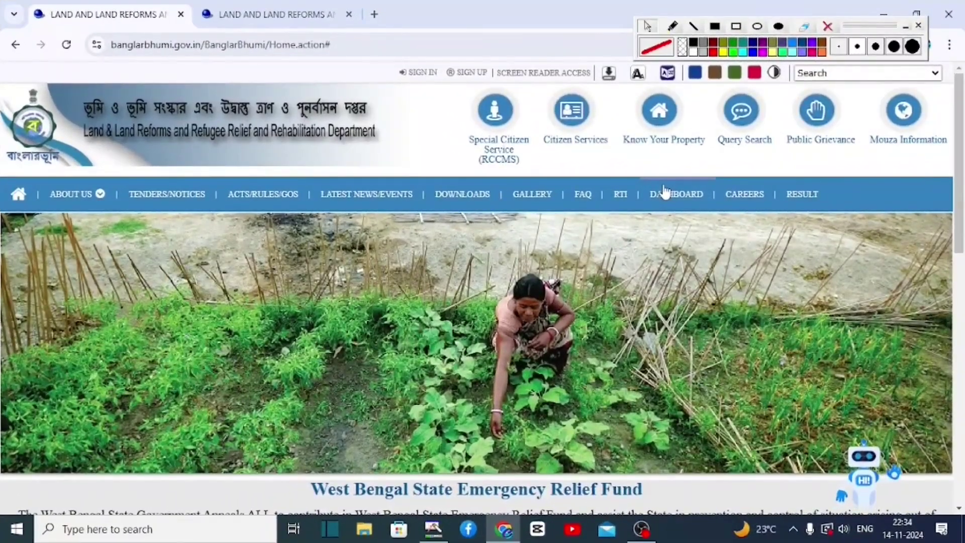
Sign in to the Banglarbhumi portal using the captcha on the login form
left_click(736, 26)
left_click_drag(382, 59, 450, 88)
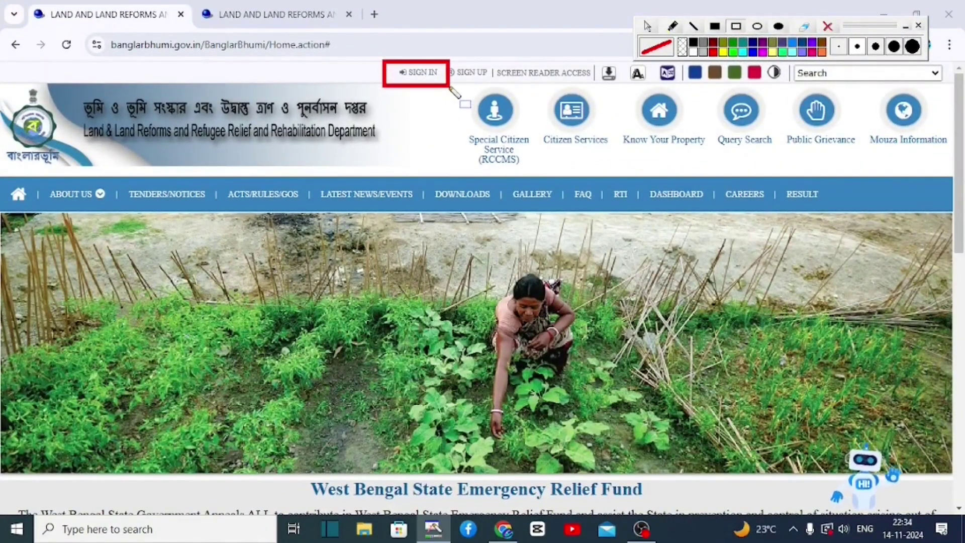
left_click(415, 73)
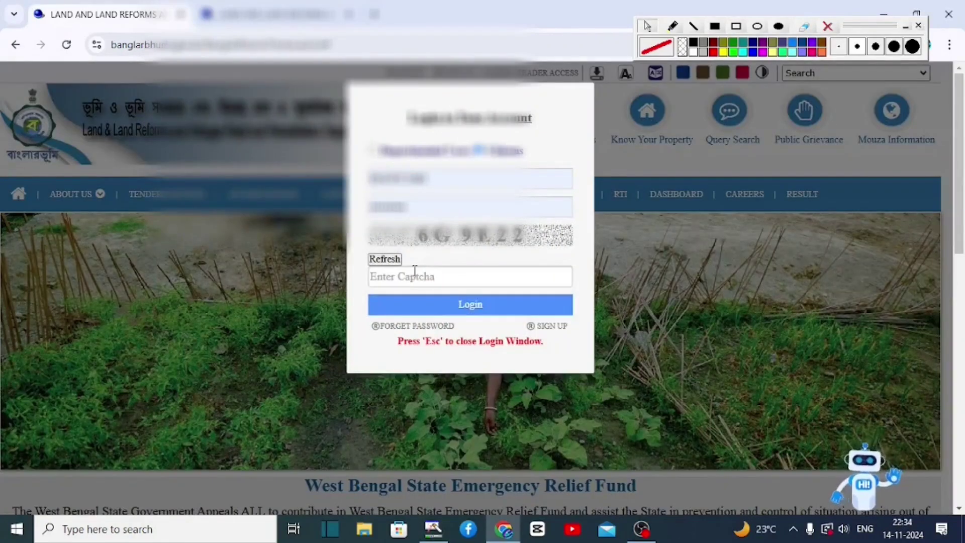
type("6G9E22")
left_click(437, 308)
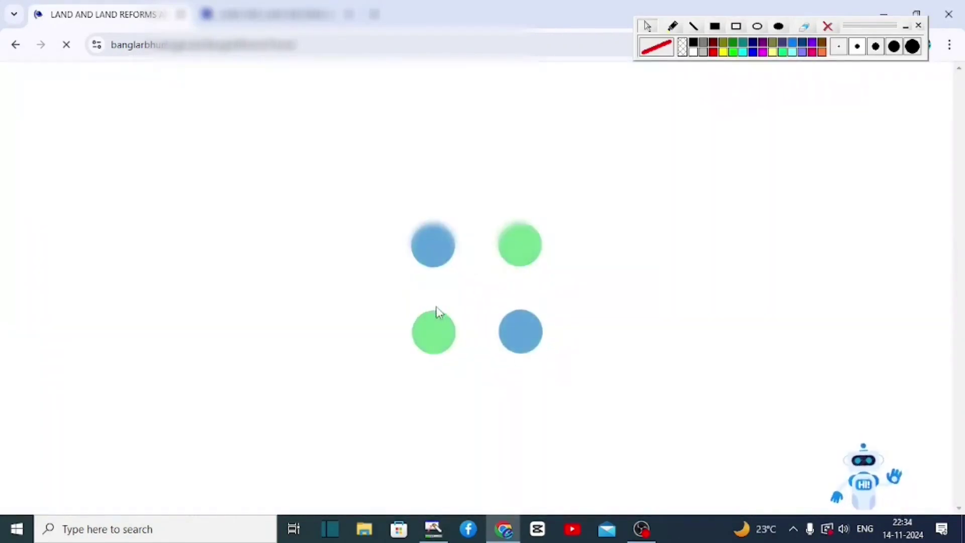
Go to Citizen Services > Online Application > Mutation Application
mouse_move(522, 81)
left_mouse_down()
mouse_move(605, 133)
mouse_move(622, 163)
left_mouse_up()
left_click(573, 118)
mouse_move(342, 107)
left_mouse_down()
mouse_move(352, 120)
mouse_move(480, 138)
left_mouse_up()
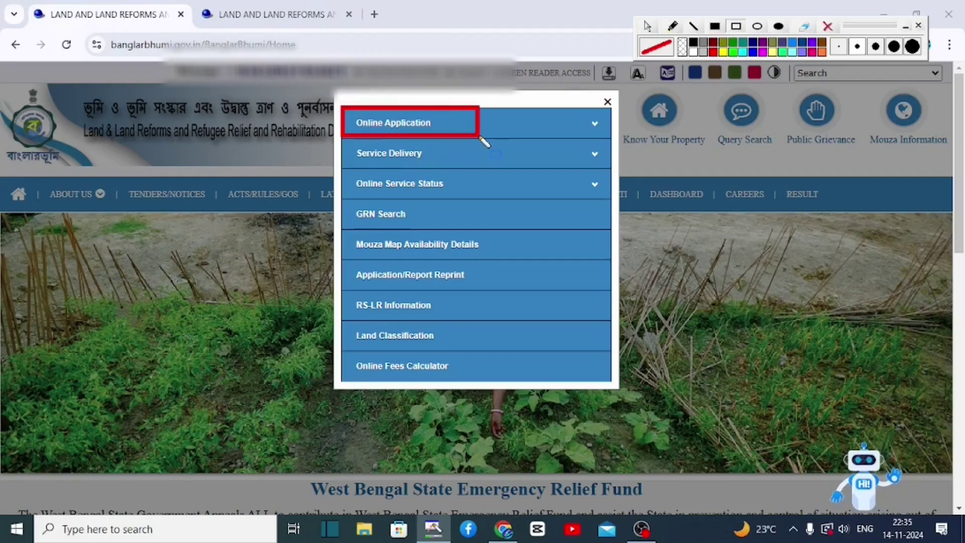
left_click(480, 137)
left_click_drag(338, 139, 466, 159)
left_click(465, 159)
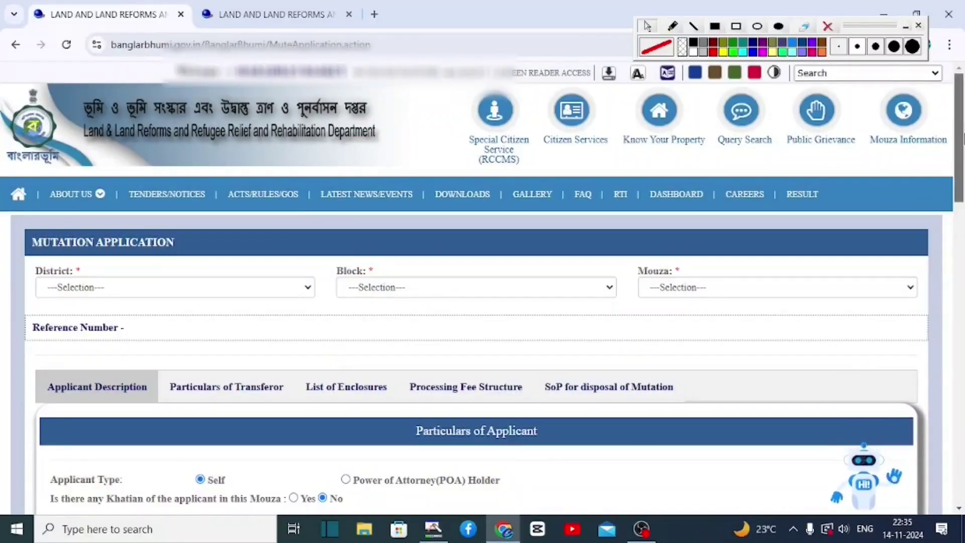
Choose [01] BANKURA as the district and [08] ONDA as the block
scroll(958, 161, "down", 2)
scroll(959, 160, "down", 1)
mouse_move(23, 148)
left_mouse_down()
mouse_move(172, 209)
mouse_move(241, 211)
left_mouse_up()
left_click(151, 174)
left_click(122, 211)
mouse_move(322, 141)
left_mouse_down()
mouse_move(351, 161)
mouse_move(513, 213)
mouse_move(596, 213)
left_mouse_up()
left_click(472, 174)
left_click(385, 329)
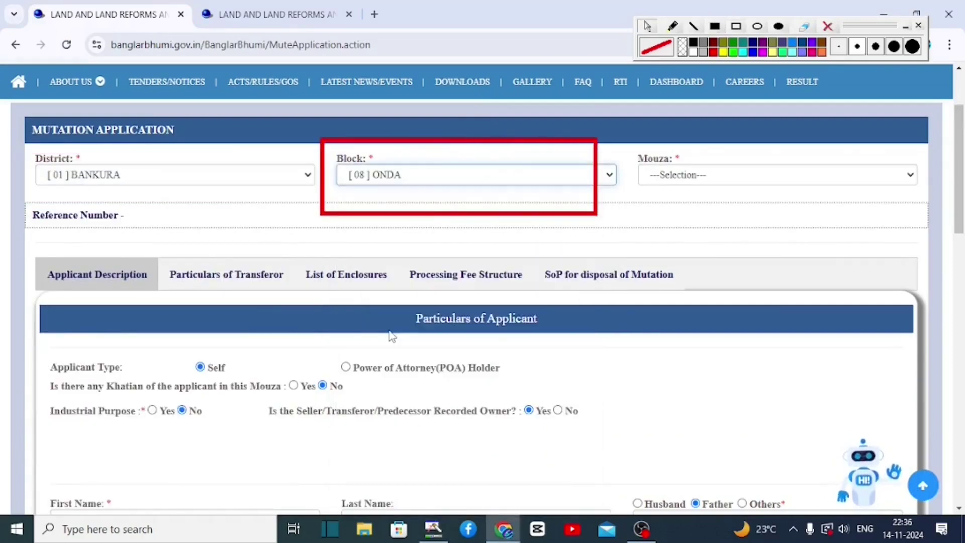
mouse_move(621, 139)
left_mouse_down()
mouse_move(786, 215)
mouse_move(953, 206)
left_mouse_up()
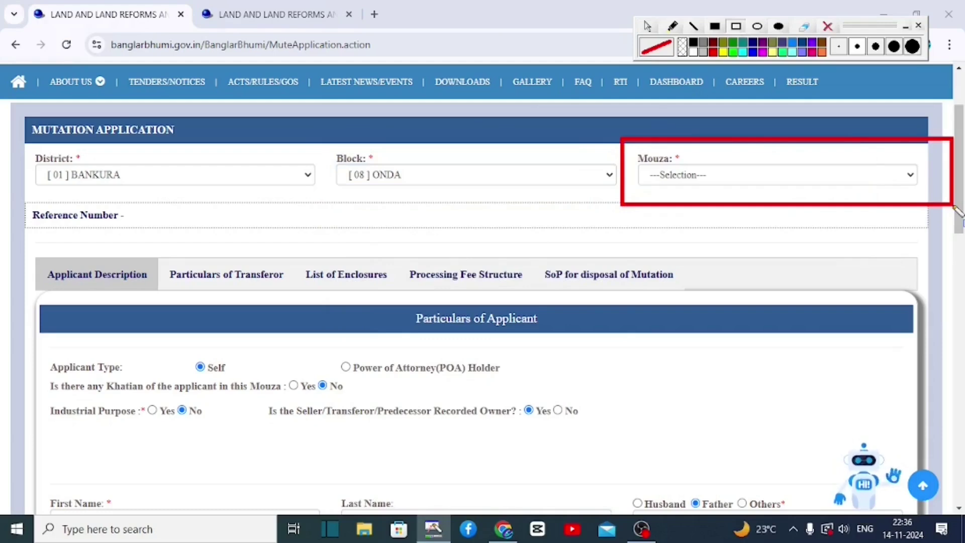
scroll(409, 157, "down", 3)
mouse_move(385, 162)
left_mouse_down()
mouse_move(564, 232)
mouse_move(597, 211)
left_mouse_up()
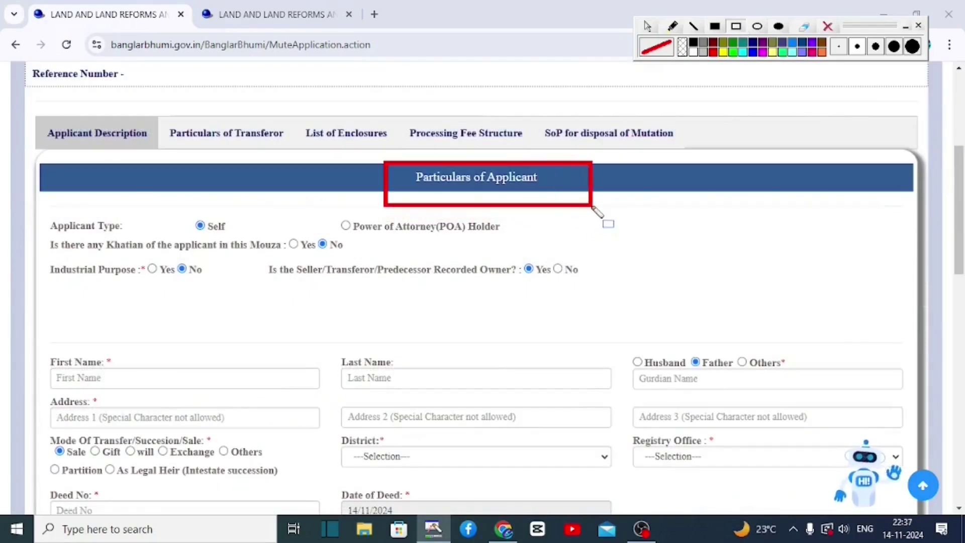
Answer No to 'Is the Seller/Transferor/Predecessor Recorded Owner?', revealing chain-deed fields, with Husband as guardian
left_click_drag(164, 204, 270, 240)
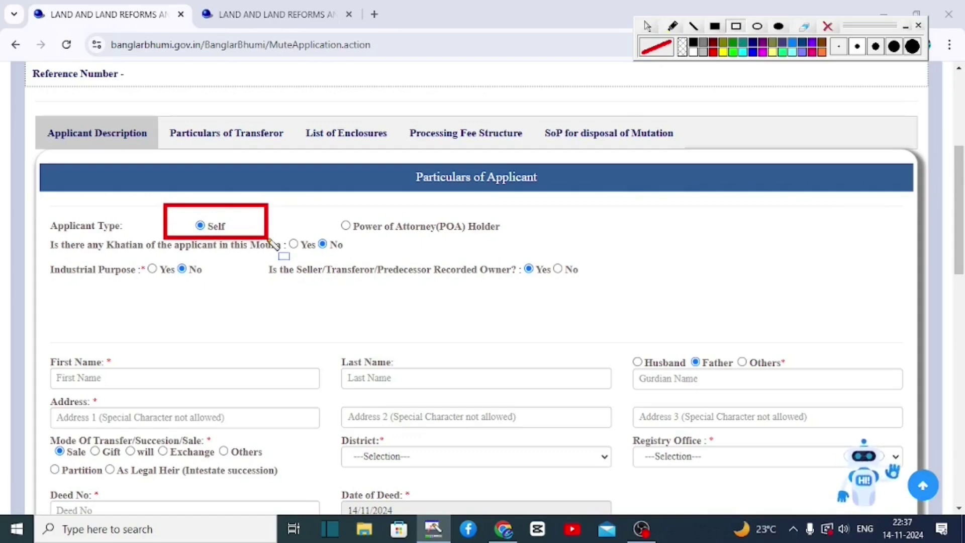
mouse_move(32, 232)
left_mouse_down()
mouse_move(54, 245)
mouse_move(170, 260)
mouse_move(380, 259)
left_mouse_up()
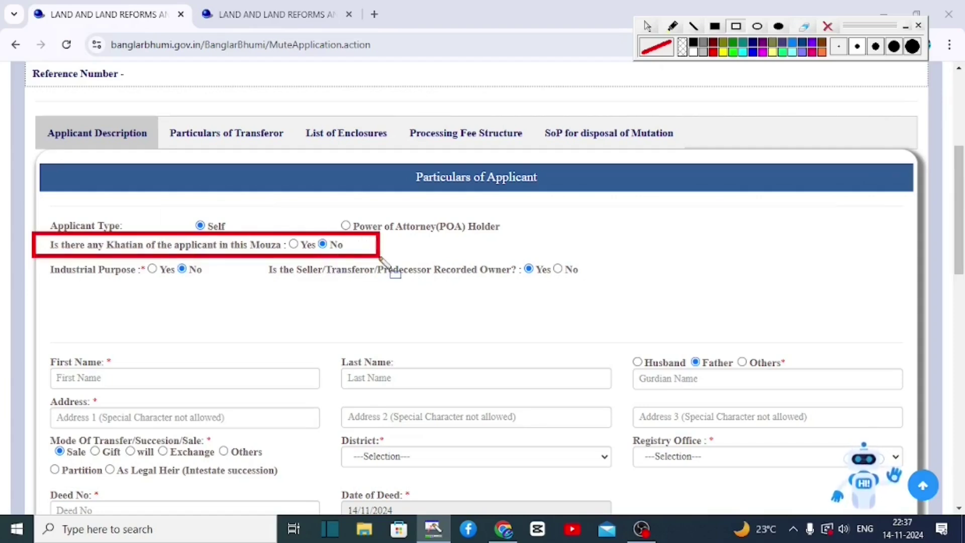
left_click_drag(278, 230, 304, 256)
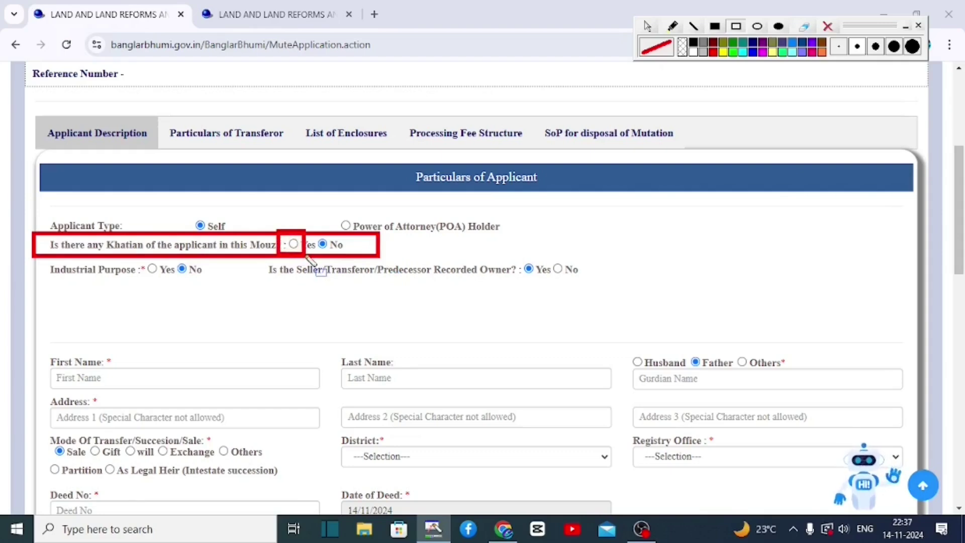
mouse_move(32, 249)
left_mouse_down()
mouse_move(222, 304)
mouse_move(236, 298)
left_mouse_up()
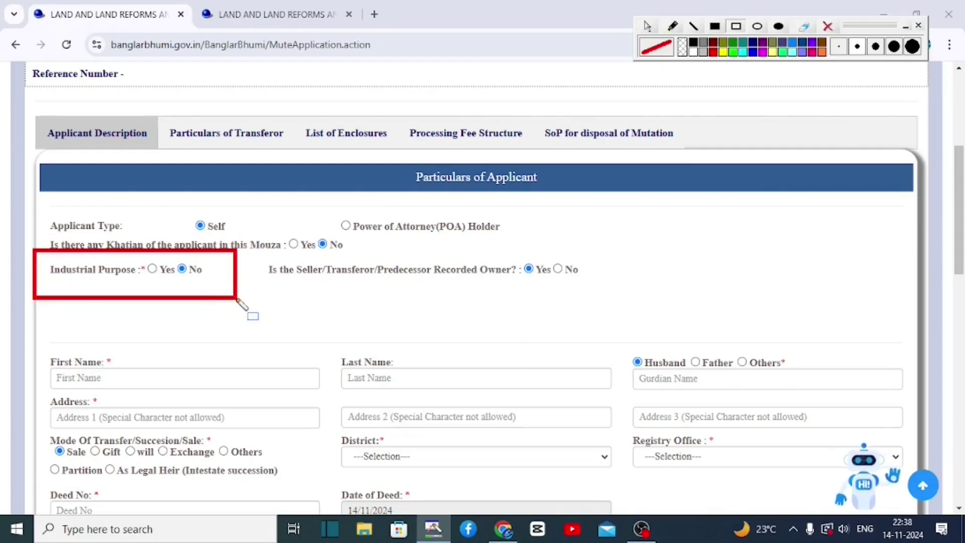
mouse_move(252, 253)
left_mouse_down()
mouse_move(463, 314)
mouse_move(655, 285)
left_mouse_up()
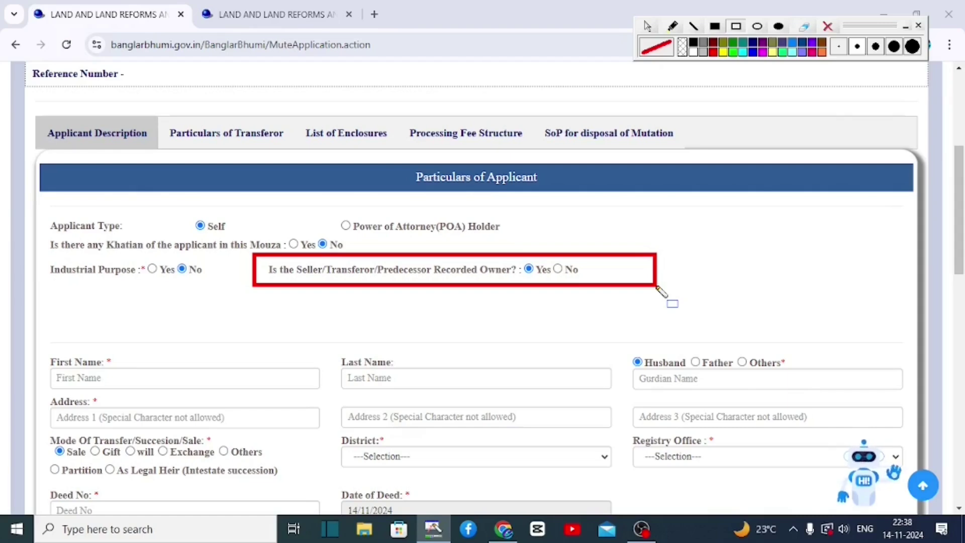
mouse_move(545, 256)
left_mouse_down()
mouse_move(586, 287)
mouse_move(609, 282)
left_mouse_up()
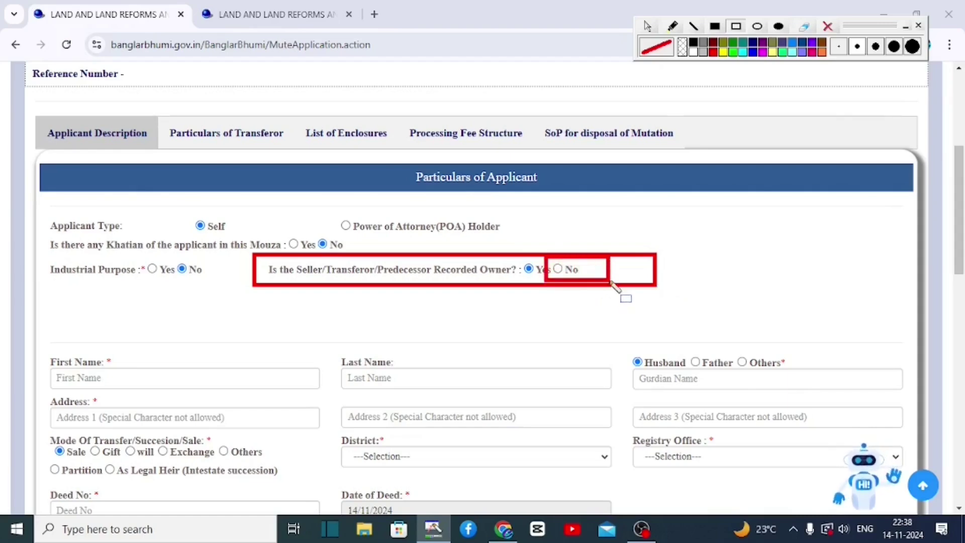
mouse_move(36, 279)
left_mouse_down()
mouse_move(215, 318)
mouse_move(335, 314)
left_mouse_up()
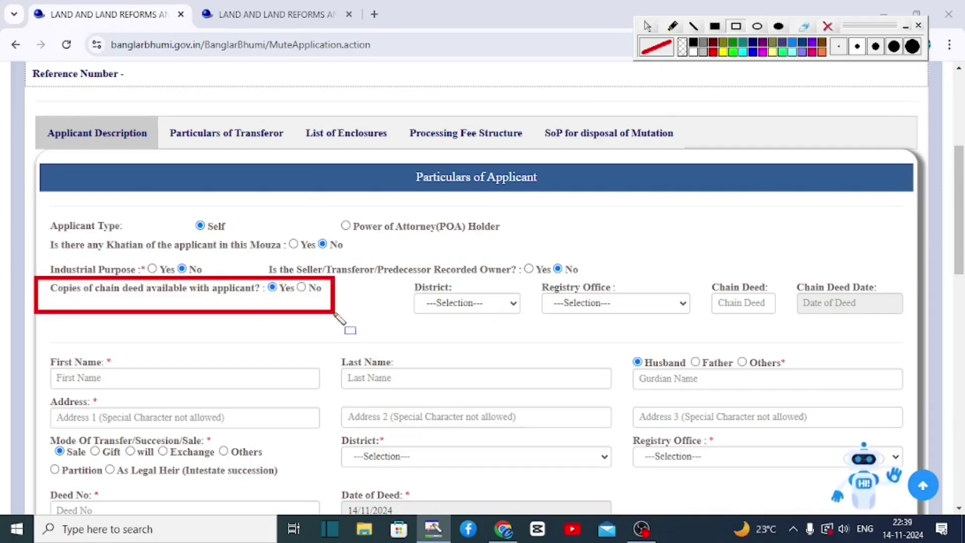
left_click_drag(399, 279, 516, 317)
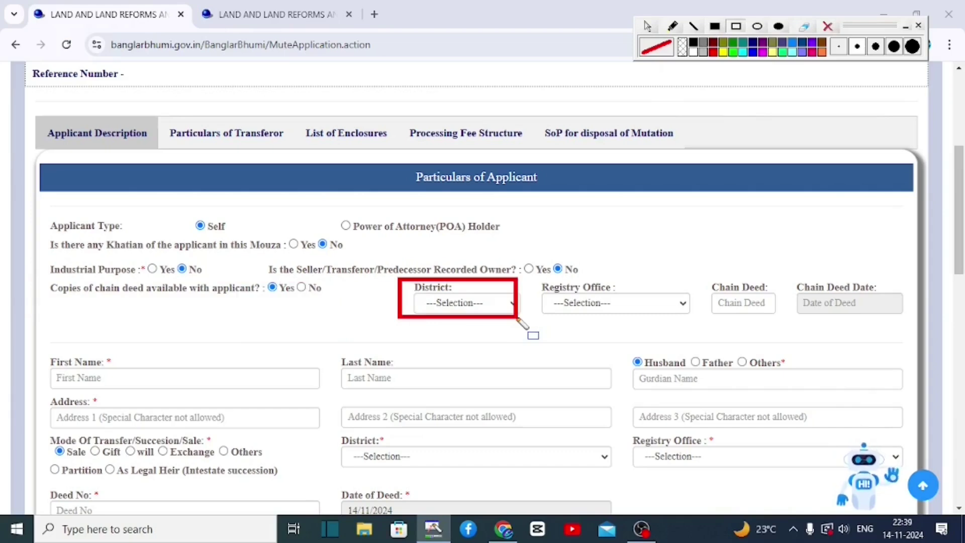
left_click_drag(533, 275, 651, 323)
left_click_drag(698, 274, 787, 316)
left_click_drag(793, 261, 893, 327)
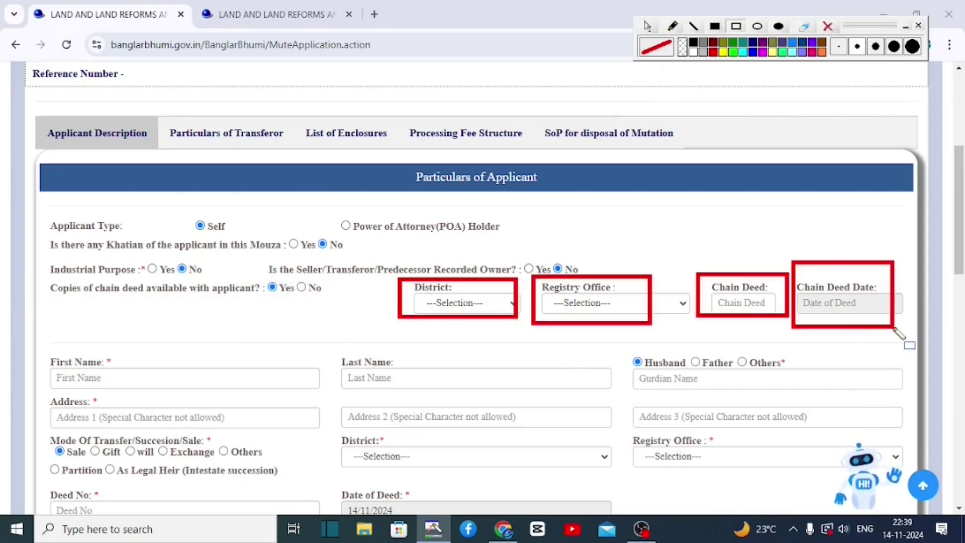
scroll(894, 330, "down", 5)
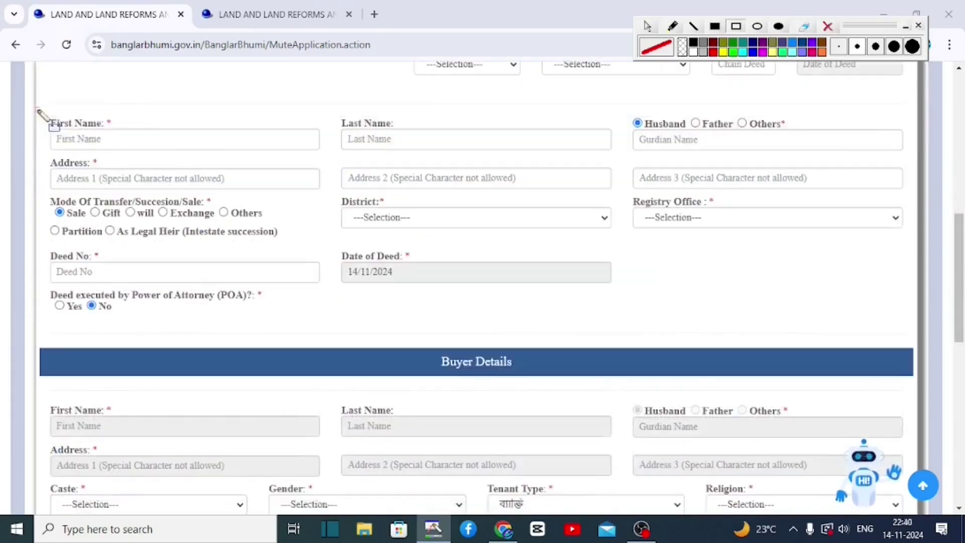
mouse_move(37, 108)
left_mouse_down()
mouse_move(168, 163)
mouse_move(278, 161)
left_mouse_up()
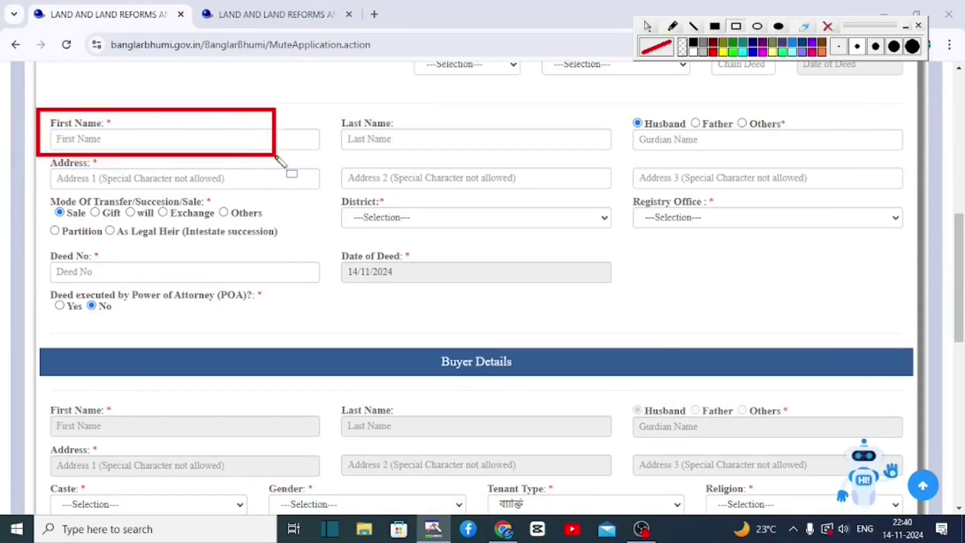
mouse_move(327, 109)
left_mouse_down()
mouse_move(570, 179)
mouse_move(561, 172)
left_mouse_up()
mouse_move(625, 106)
left_mouse_down()
mouse_move(753, 162)
mouse_move(848, 168)
left_mouse_up()
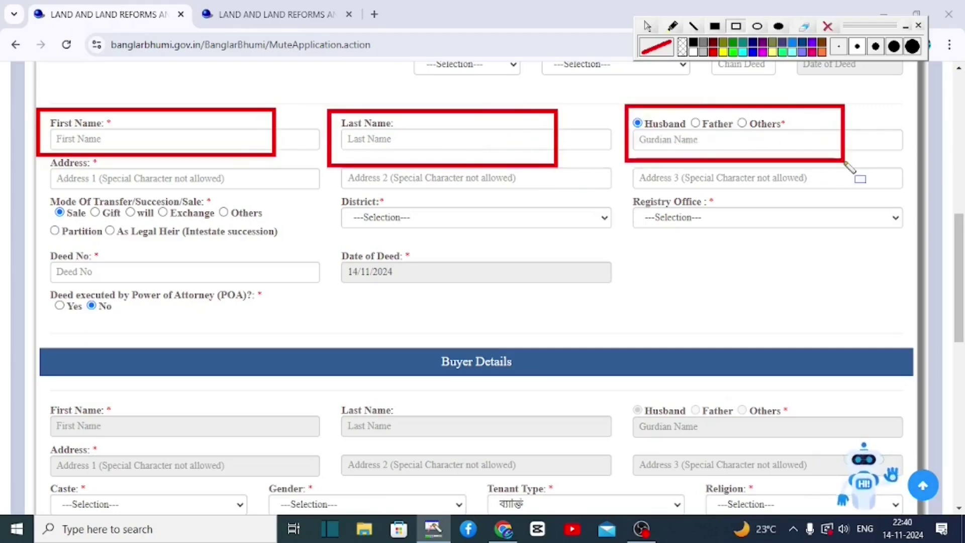
key("ctrl+z")
key("ctrl+z")
key("ctrl+z")
left_click_drag(40, 153, 226, 197)
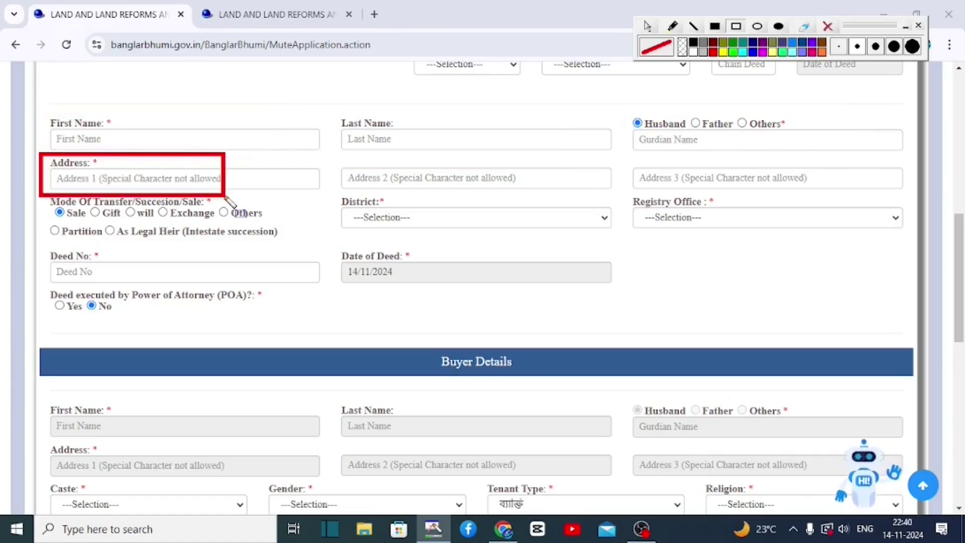
mouse_move(337, 155)
left_mouse_down()
mouse_move(452, 189)
mouse_move(506, 191)
left_mouse_up()
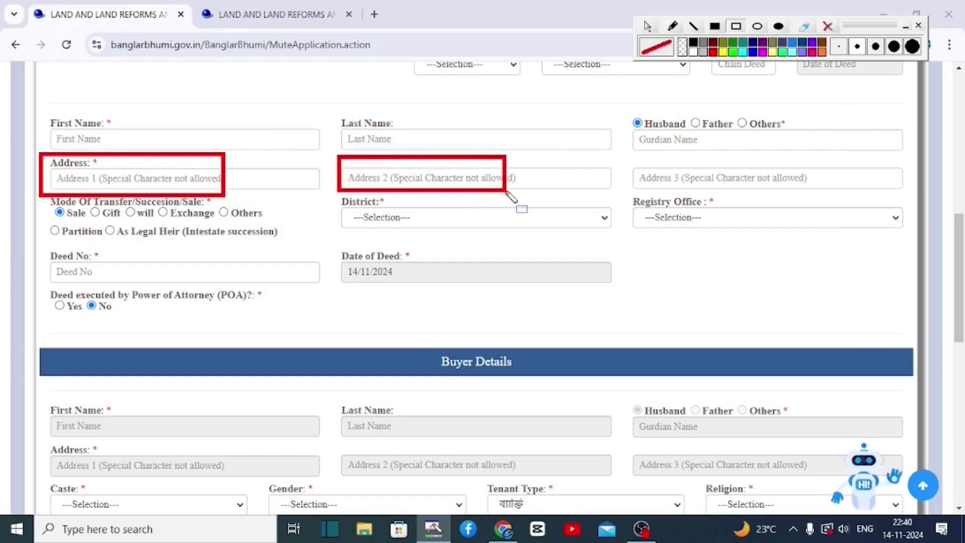
mouse_move(625, 160)
left_mouse_down()
mouse_move(649, 181)
mouse_move(797, 194)
left_mouse_up()
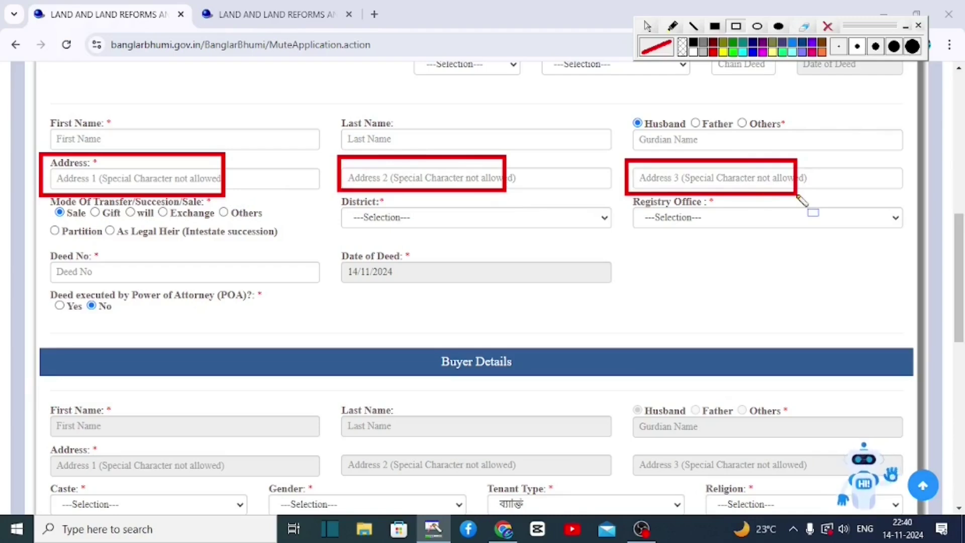
key("Delete")
mouse_move(40, 190)
left_mouse_down()
mouse_move(247, 240)
mouse_move(271, 227)
left_mouse_up()
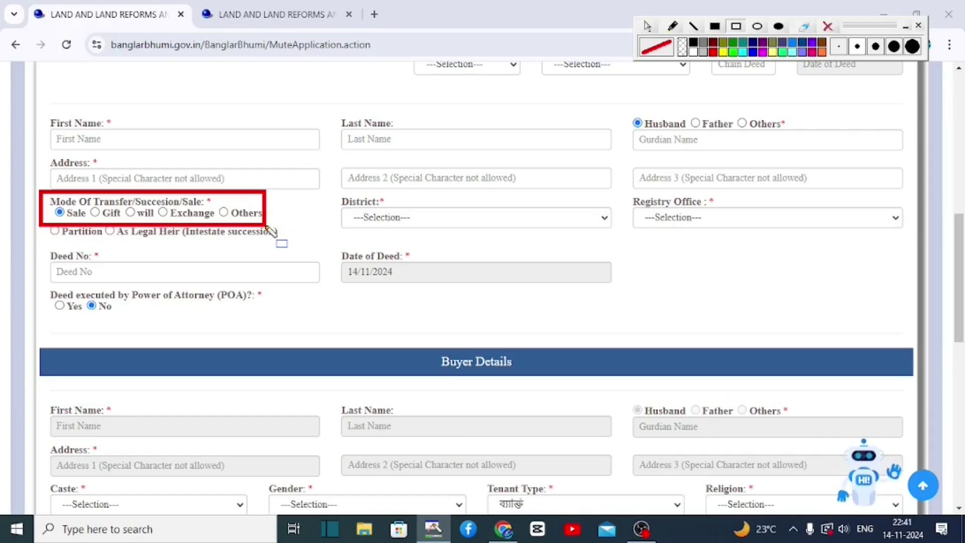
key("Delete")
mouse_move(326, 191)
left_mouse_down()
mouse_move(345, 215)
mouse_move(474, 236)
mouse_move(563, 234)
left_mouse_up()
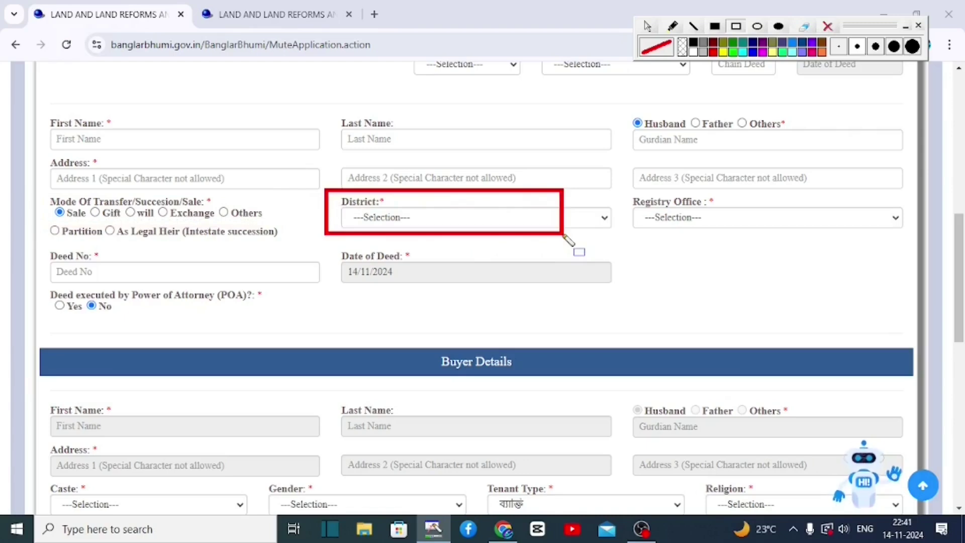
left_click_drag(612, 191, 844, 244)
key("Delete")
mouse_move(31, 247)
left_mouse_down()
mouse_move(146, 287)
mouse_move(201, 288)
left_mouse_up()
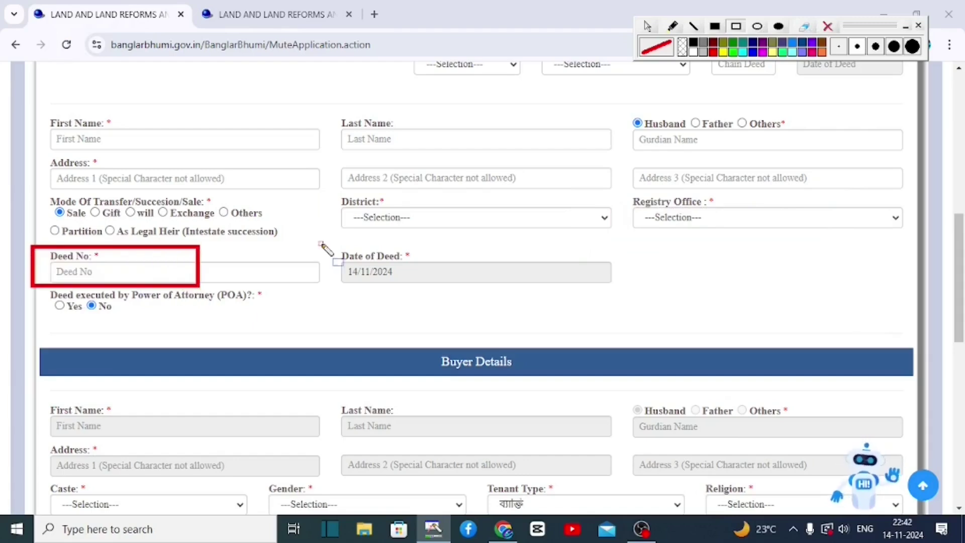
mouse_move(321, 245)
left_mouse_down()
mouse_move(520, 302)
mouse_move(513, 290)
left_mouse_up()
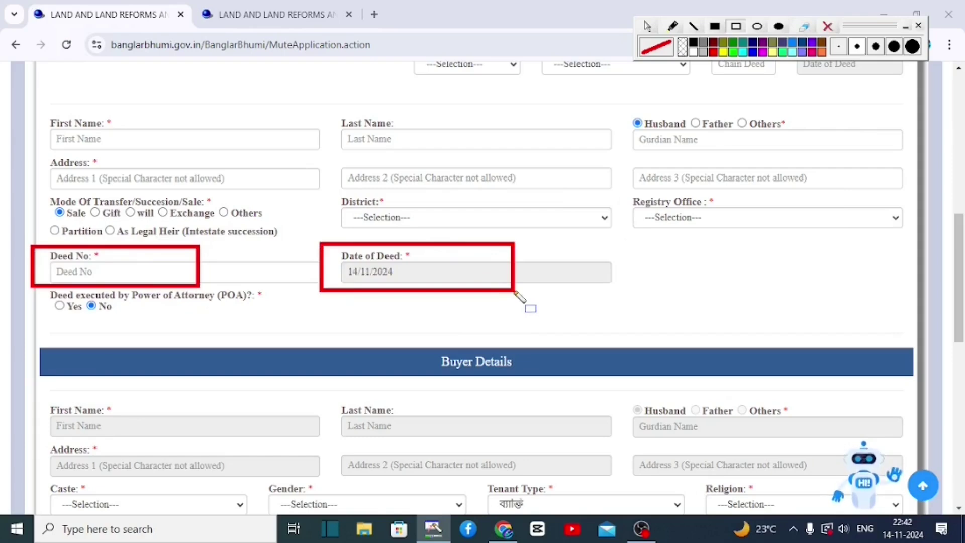
key("Delete")
left_click_drag(34, 281, 210, 330)
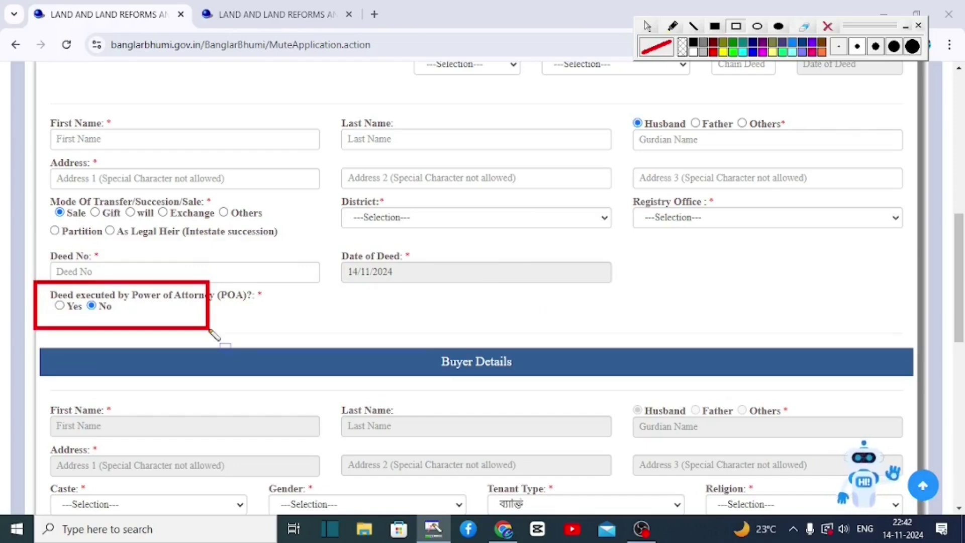
key("Delete")
left_click_drag(413, 337, 542, 387)
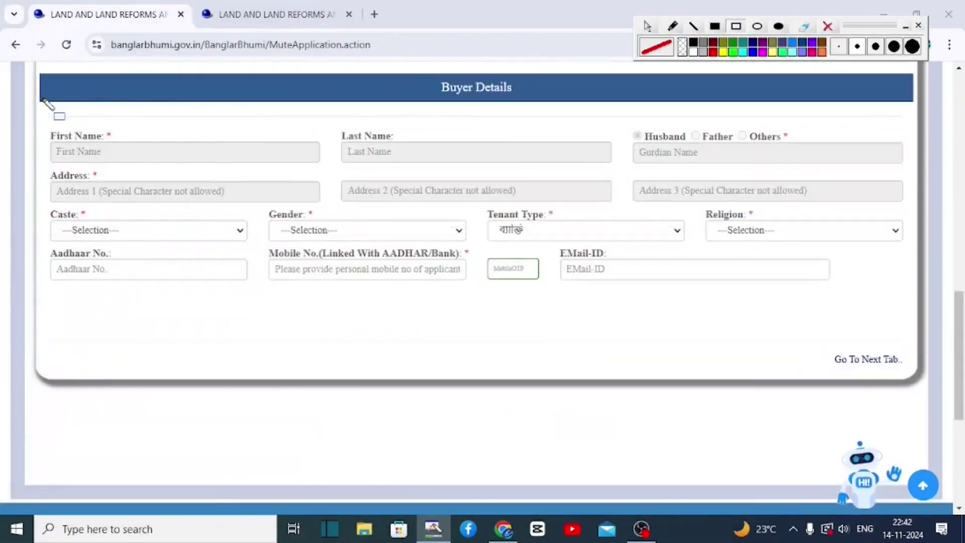
Set the buyer's caste to GENERAL and gender to FEMALE
mouse_move(41, 99)
left_mouse_down()
mouse_move(118, 146)
mouse_move(151, 195)
mouse_move(385, 228)
mouse_move(808, 227)
mouse_move(915, 209)
left_mouse_up()
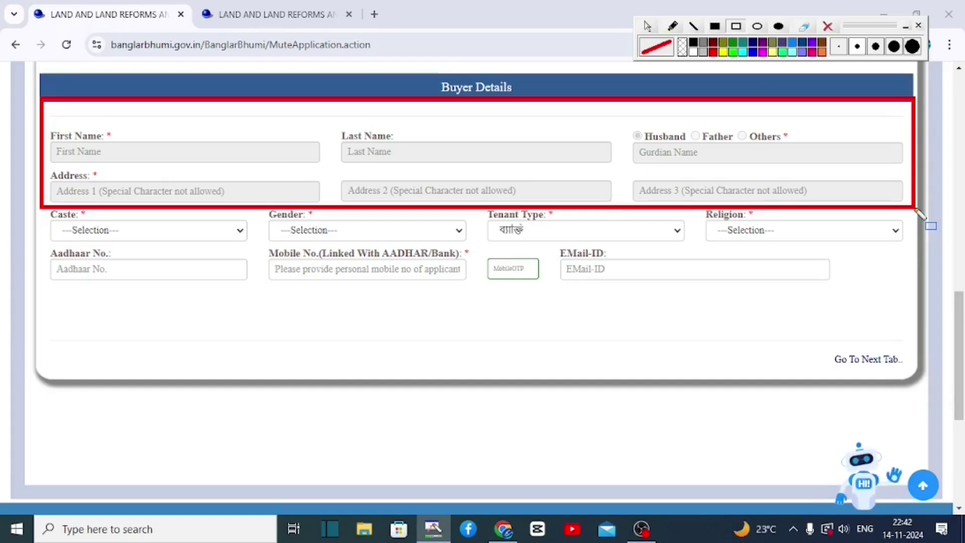
mouse_move(38, 203)
left_mouse_down()
mouse_move(151, 252)
mouse_move(167, 246)
left_mouse_up()
left_click(151, 234)
left_click(86, 270)
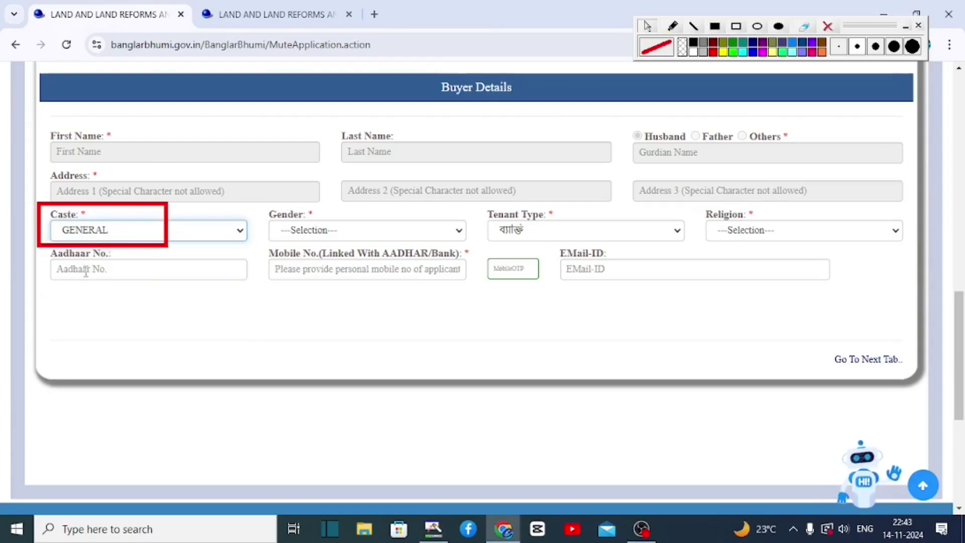
mouse_move(257, 205)
left_mouse_down()
mouse_move(405, 254)
mouse_move(430, 234)
mouse_move(442, 243)
left_mouse_up()
left_click(339, 231)
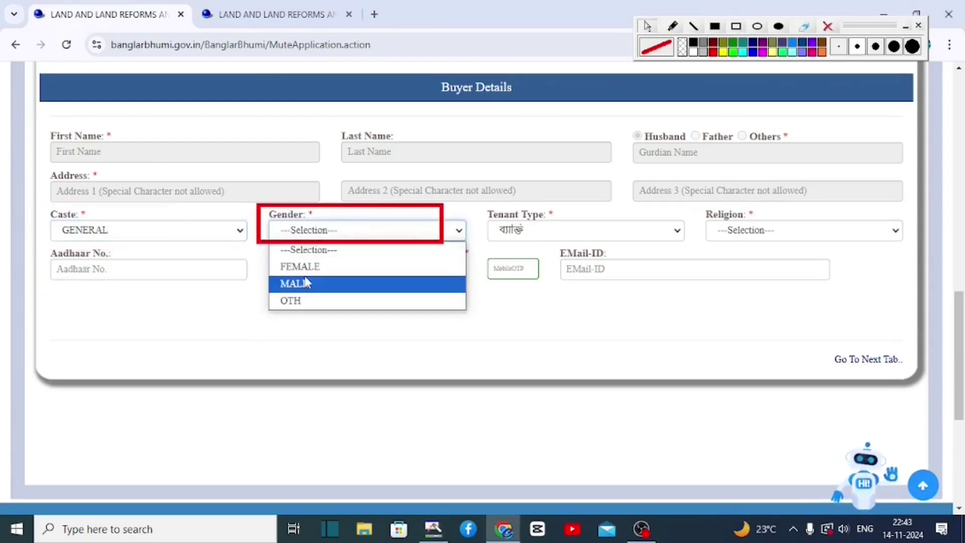
left_click(312, 265)
Set the buyer's religion to HINDU
left_click_drag(479, 204, 662, 249)
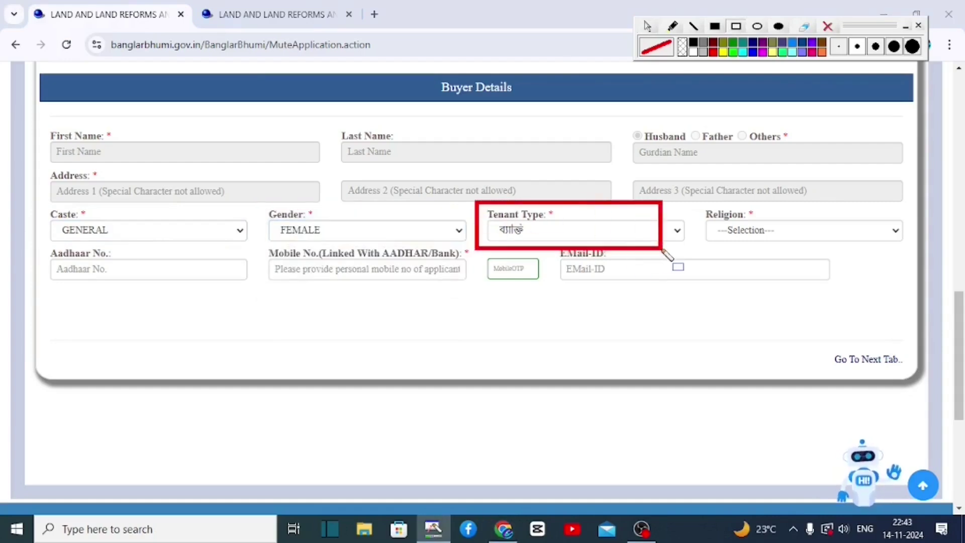
mouse_move(692, 199)
left_mouse_down()
mouse_move(754, 232)
mouse_move(858, 256)
mouse_move(879, 248)
left_mouse_up()
left_click(740, 232)
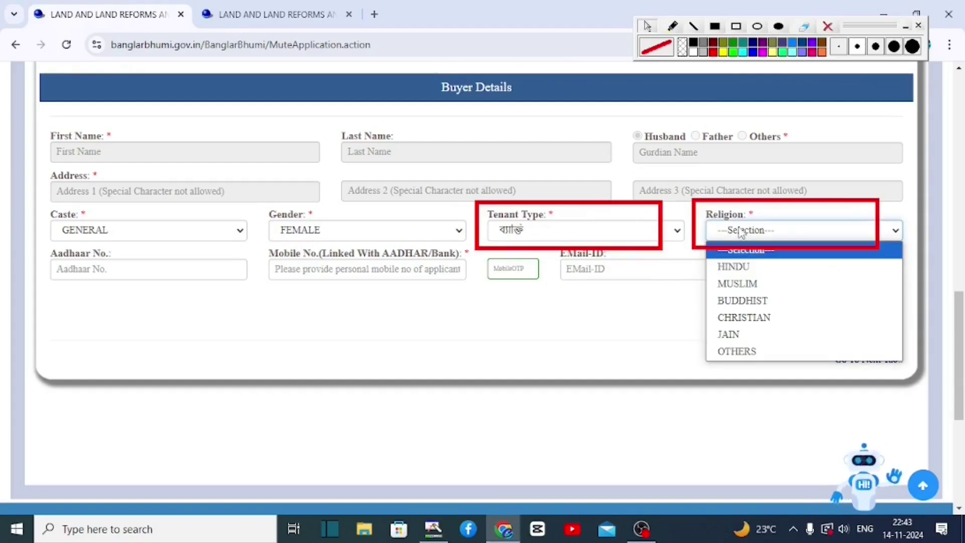
left_click(733, 268)
left_click_drag(35, 243, 210, 292)
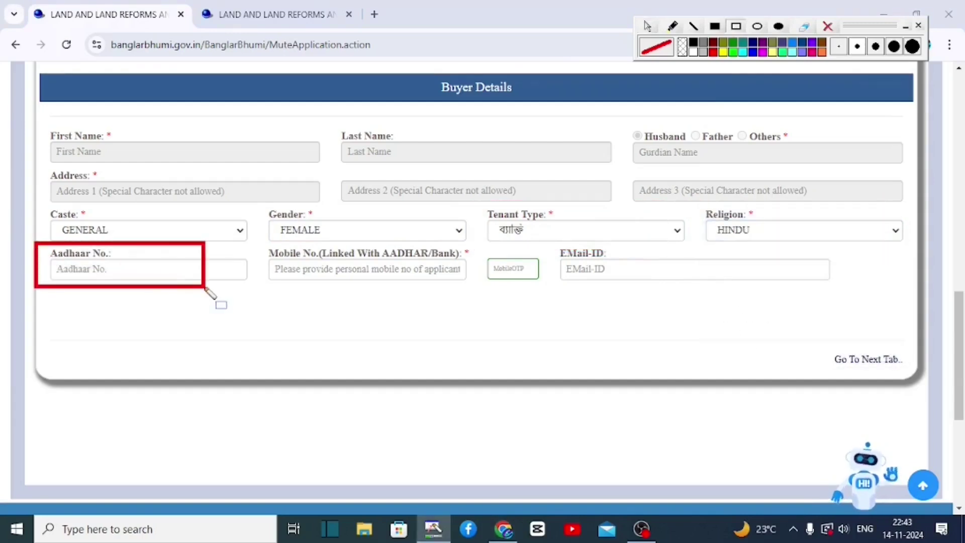
mouse_move(252, 238)
left_mouse_down()
mouse_move(281, 262)
mouse_move(390, 293)
mouse_move(481, 293)
left_mouse_up()
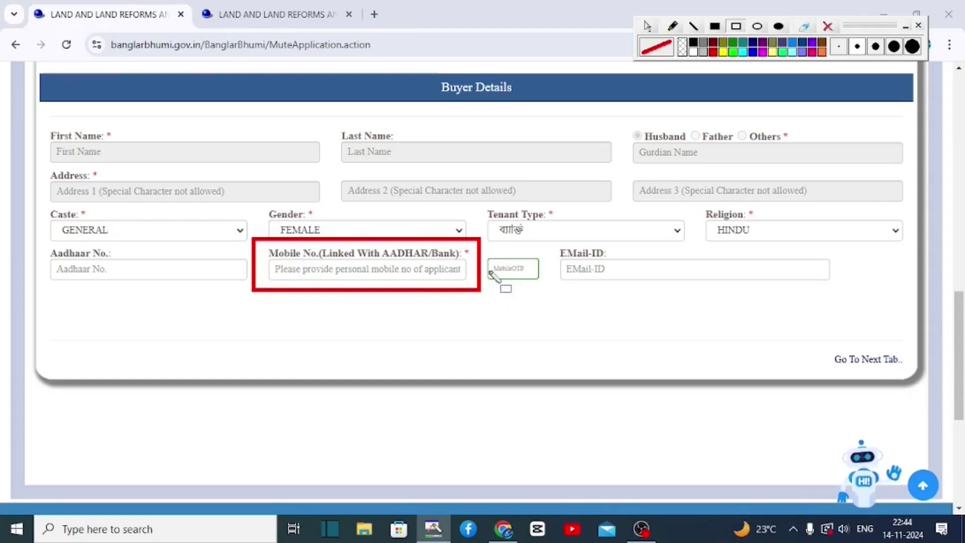
left_click_drag(484, 252, 497, 262)
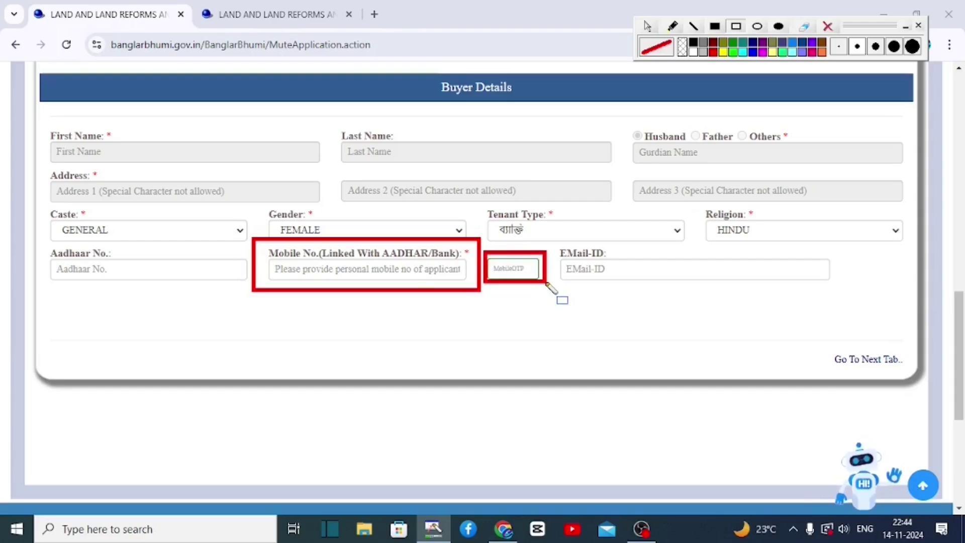
mouse_move(551, 241)
left_mouse_down()
mouse_move(628, 274)
mouse_move(710, 291)
mouse_move(872, 301)
left_mouse_up()
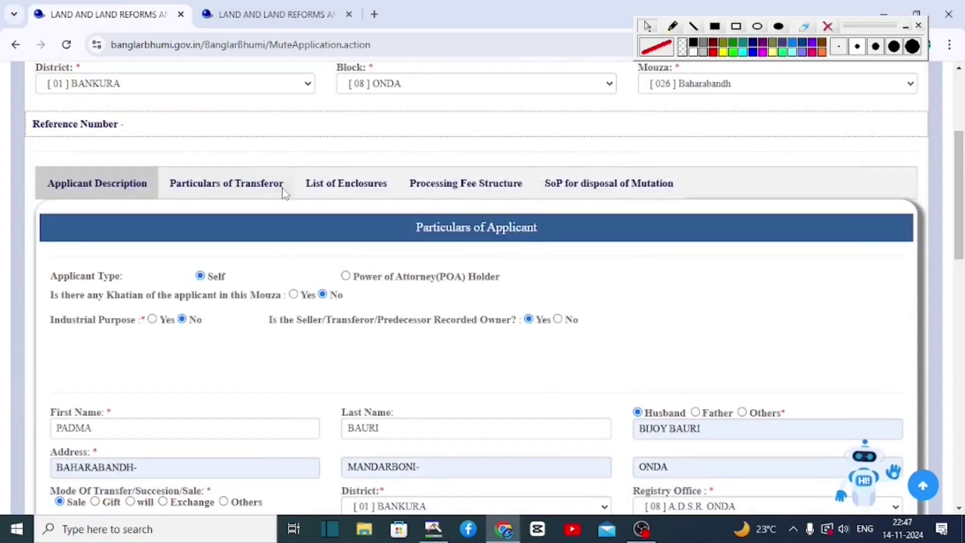
Open the Particulars of Transferor section and scroll down to Seller Details
left_click(238, 186)
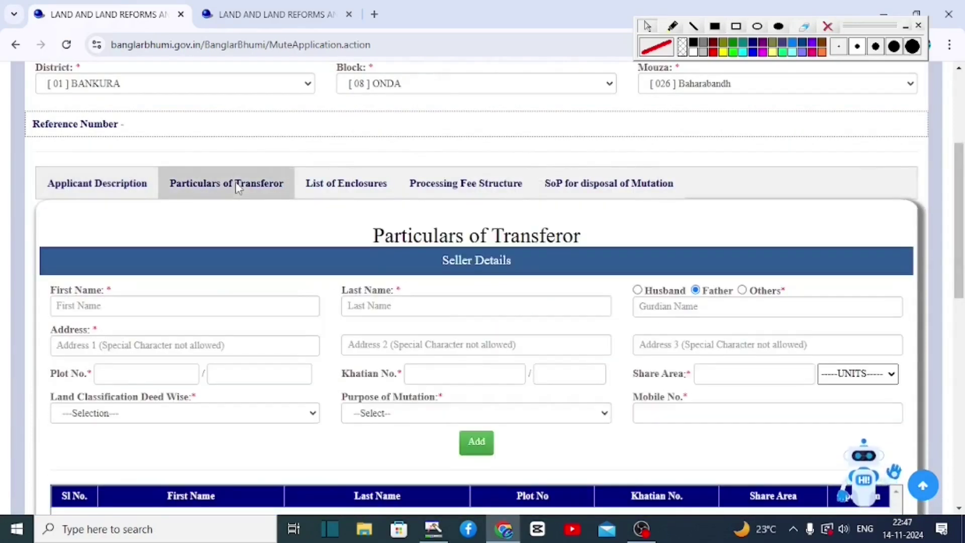
key("ctrl+shift+p")
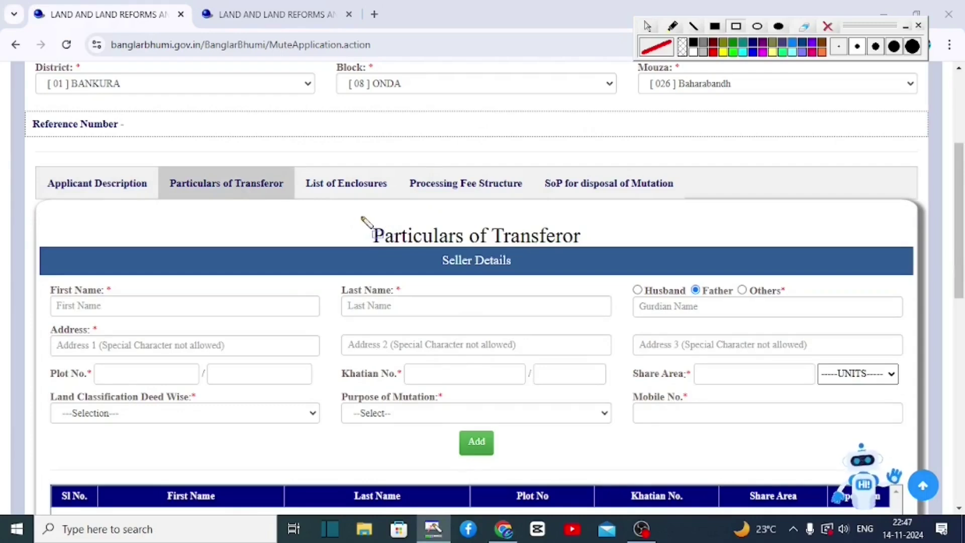
scroll(231, 190, "down", 3)
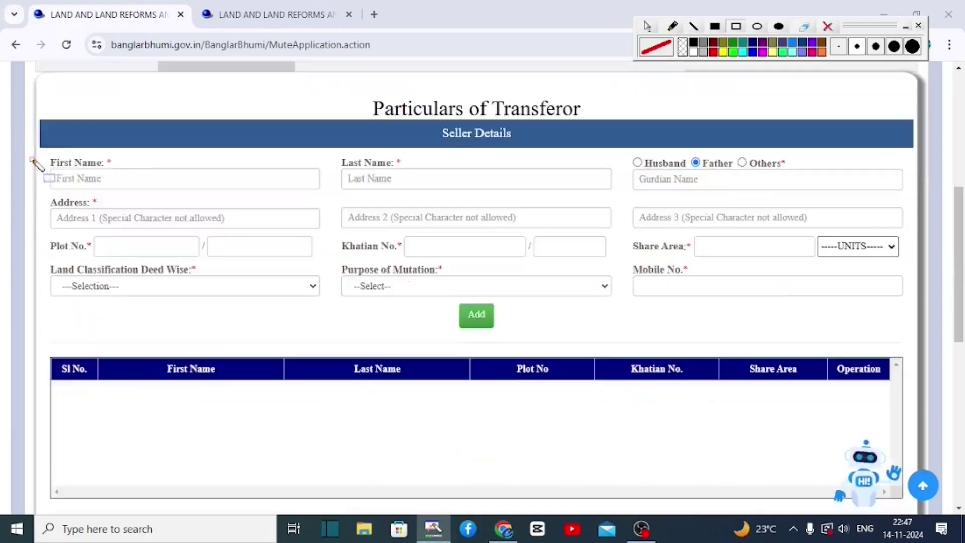
mouse_move(31, 160)
left_mouse_down()
mouse_move(136, 195)
mouse_move(186, 195)
left_mouse_up()
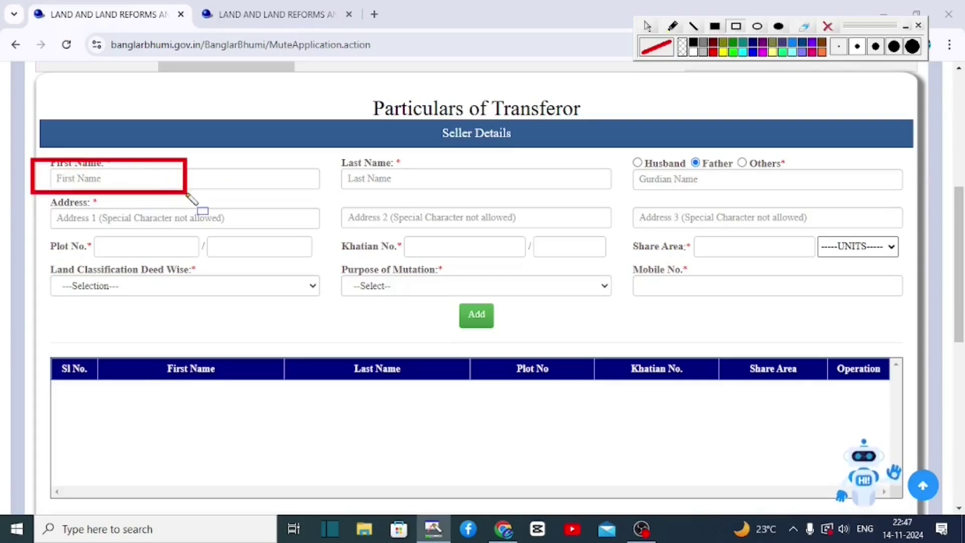
left_click_drag(327, 156, 449, 193)
Go over the blank Seller Details fields, with the seller list still empty
mouse_move(622, 155)
left_mouse_down()
mouse_move(746, 197)
mouse_move(815, 203)
mouse_move(812, 196)
left_mouse_up()
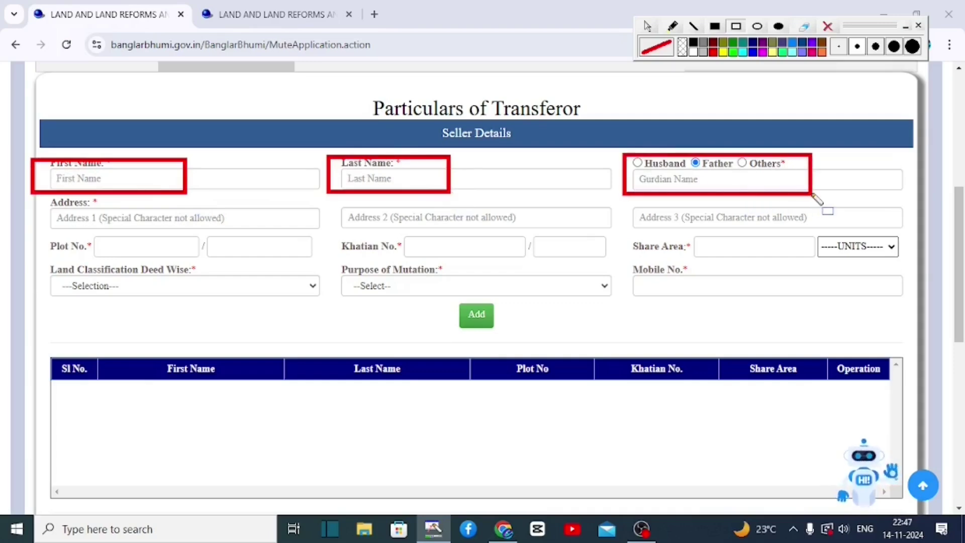
key("Delete")
mouse_move(42, 197)
left_mouse_down()
mouse_move(166, 246)
mouse_move(198, 227)
mouse_move(210, 237)
left_mouse_up()
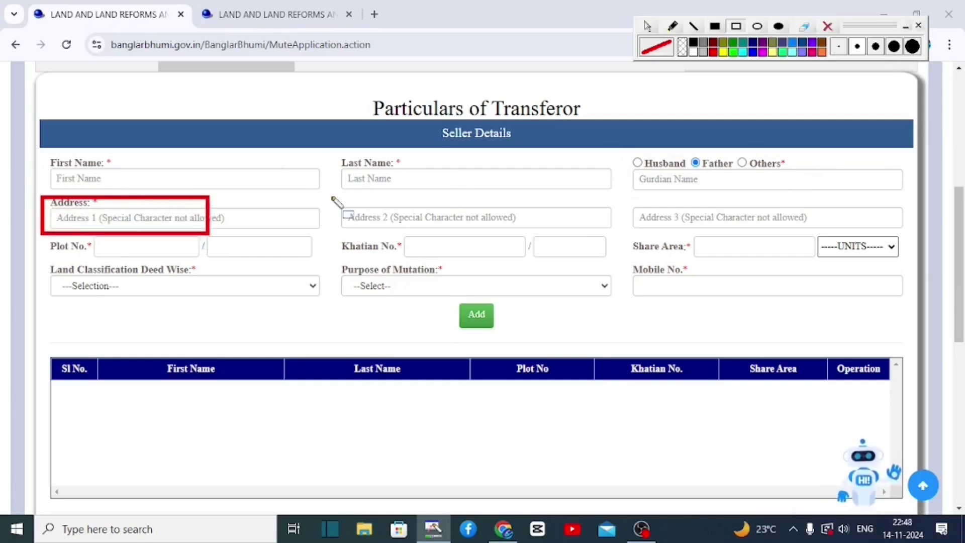
mouse_move(330, 196)
left_mouse_down()
mouse_move(490, 239)
mouse_move(520, 235)
left_mouse_up()
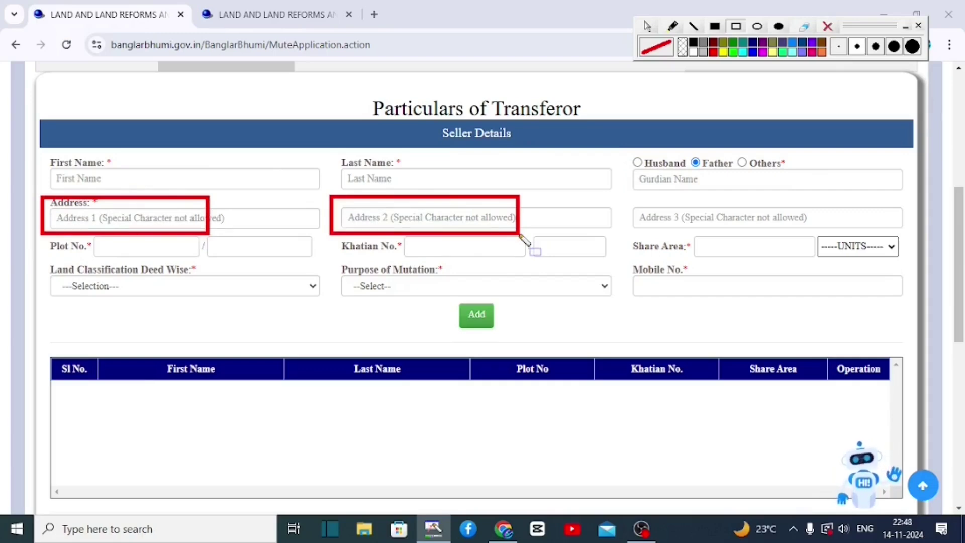
mouse_move(628, 197)
left_mouse_down()
mouse_move(748, 240)
mouse_move(810, 227)
left_mouse_up()
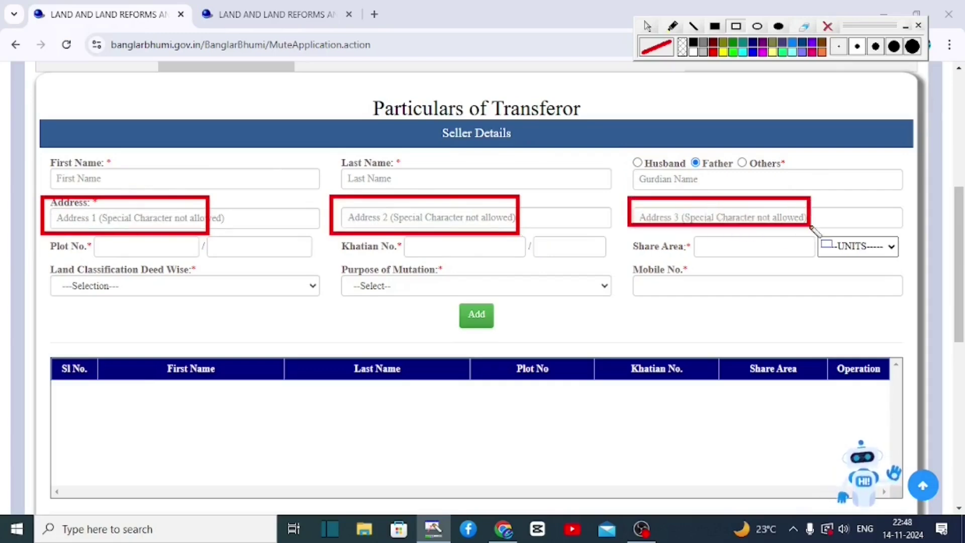
mouse_move(80, 228)
left_mouse_down()
mouse_move(134, 254)
mouse_move(309, 262)
left_mouse_up()
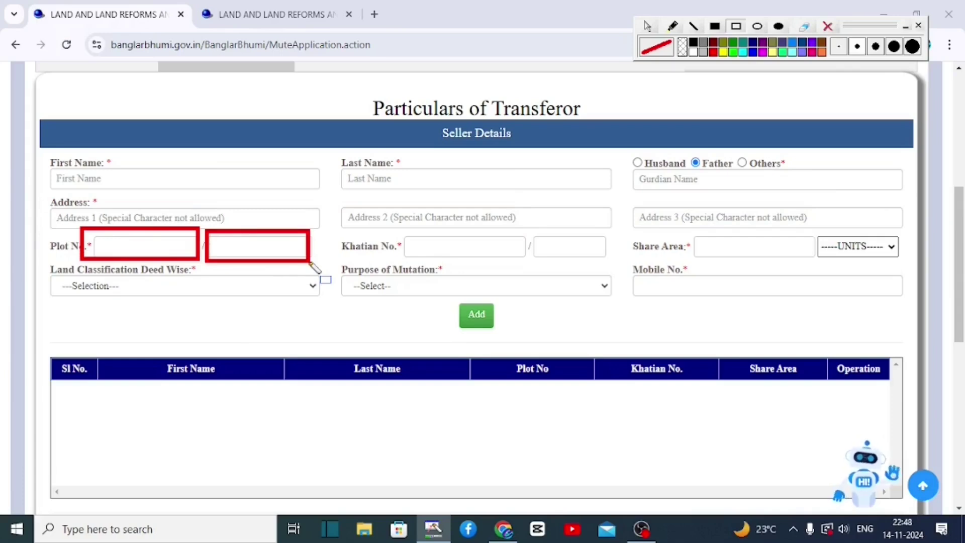
mouse_move(415, 232)
left_mouse_down()
mouse_move(437, 246)
mouse_move(504, 257)
mouse_move(610, 257)
left_mouse_up()
left_click_drag(703, 231, 783, 261)
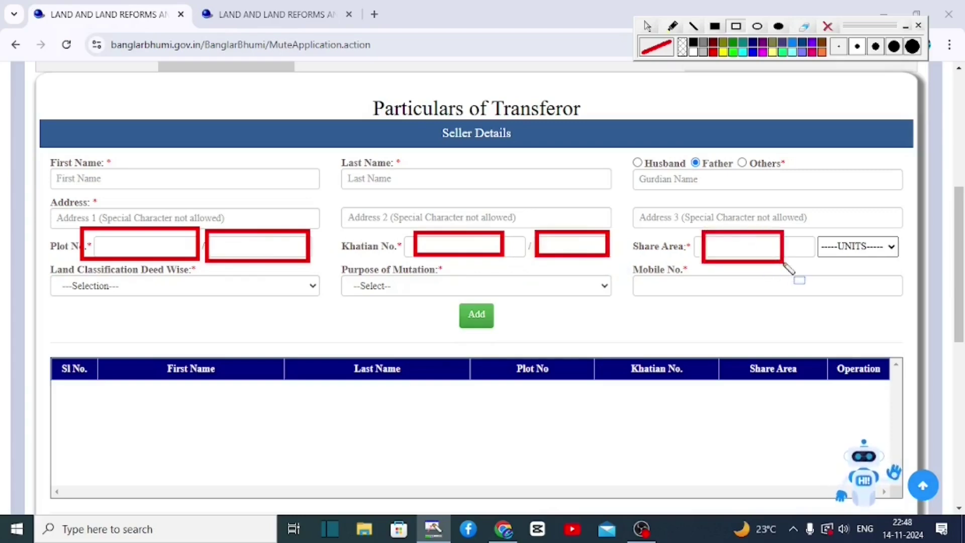
Set the share area unit to acre and land classification to [007] তড়া
left_click(847, 250)
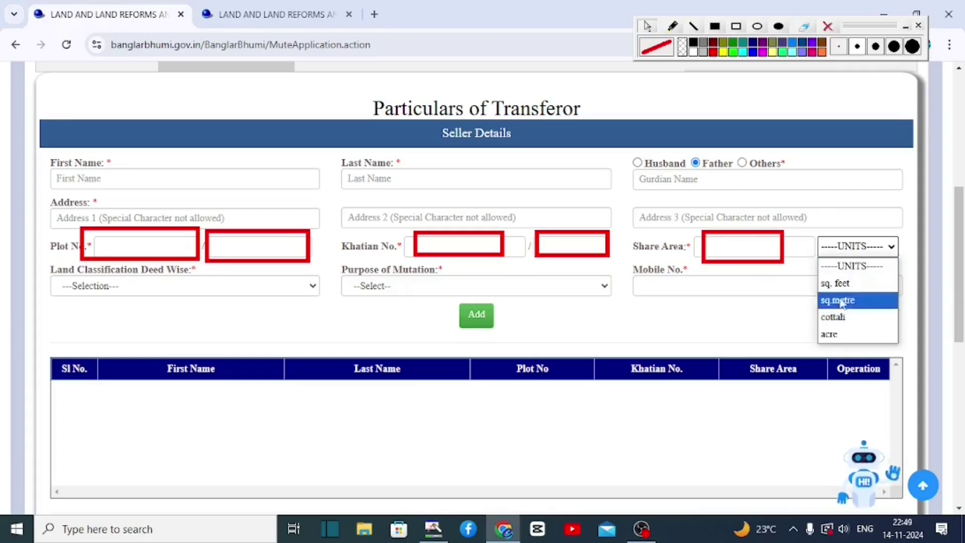
left_click(837, 336)
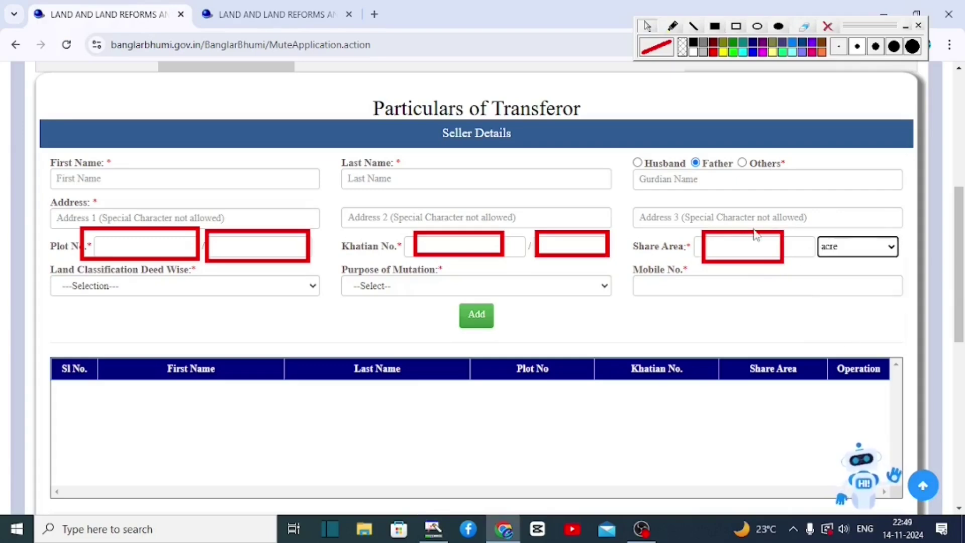
mouse_move(39, 257)
left_mouse_down()
mouse_move(212, 307)
mouse_move(273, 306)
left_mouse_up()
left_click(161, 286)
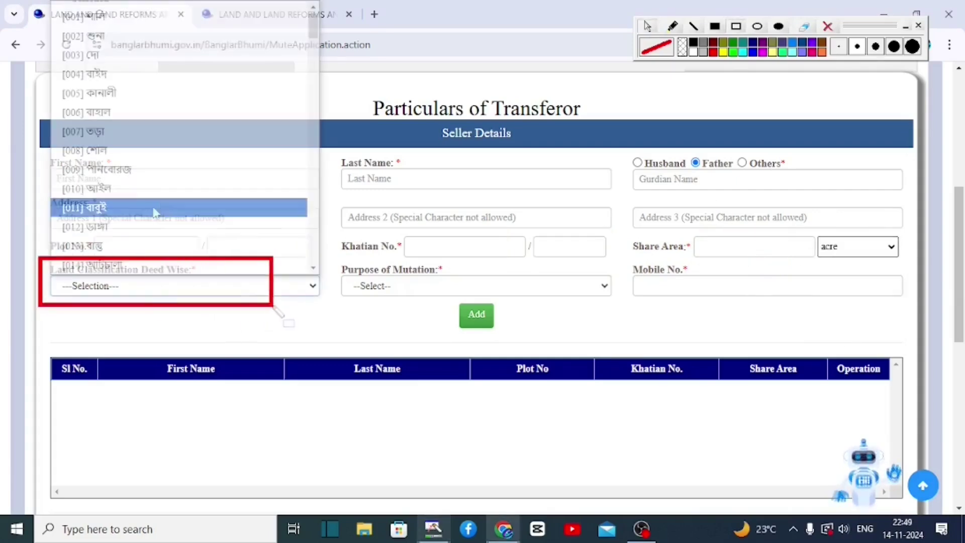
left_click(160, 132)
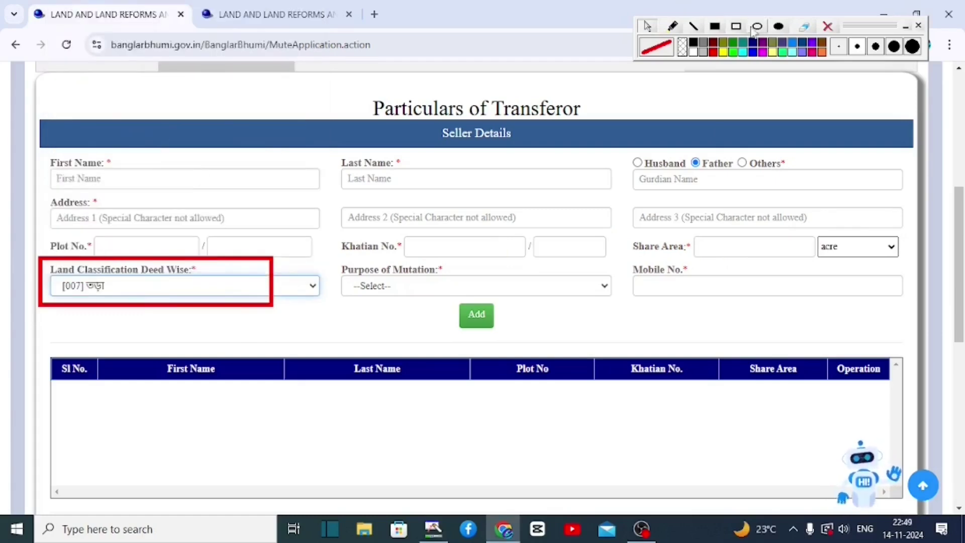
Keep agriculture as purpose of mutation, fill the mobile number and add the seller entry
left_click(827, 28)
mouse_move(329, 257)
left_mouse_down()
mouse_move(398, 286)
mouse_move(575, 323)
mouse_move(560, 305)
left_mouse_up()
left_click(393, 286)
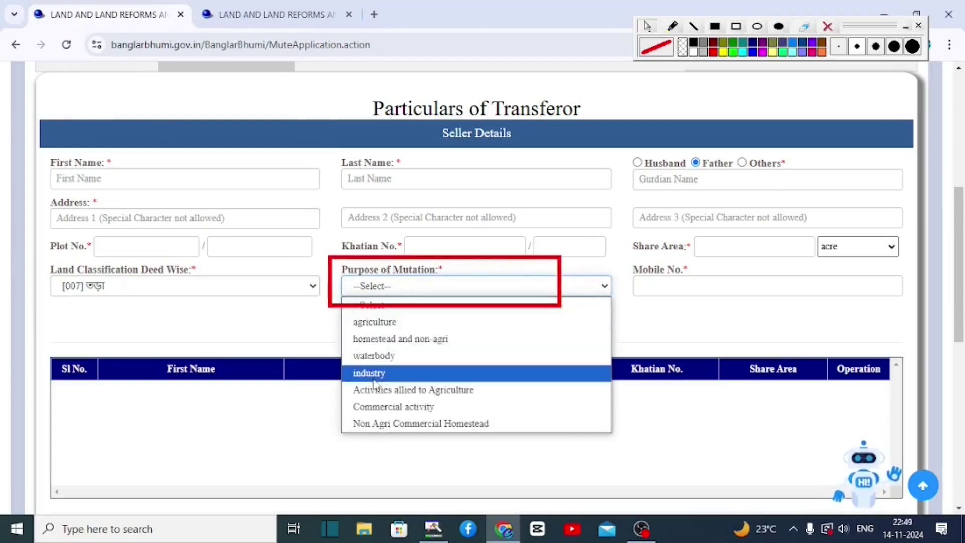
left_click(381, 325)
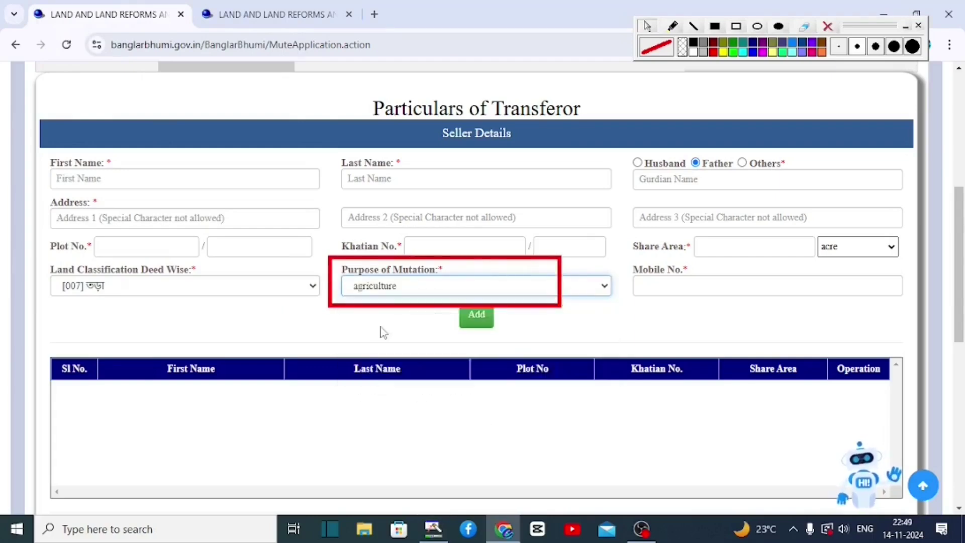
left_click(401, 290)
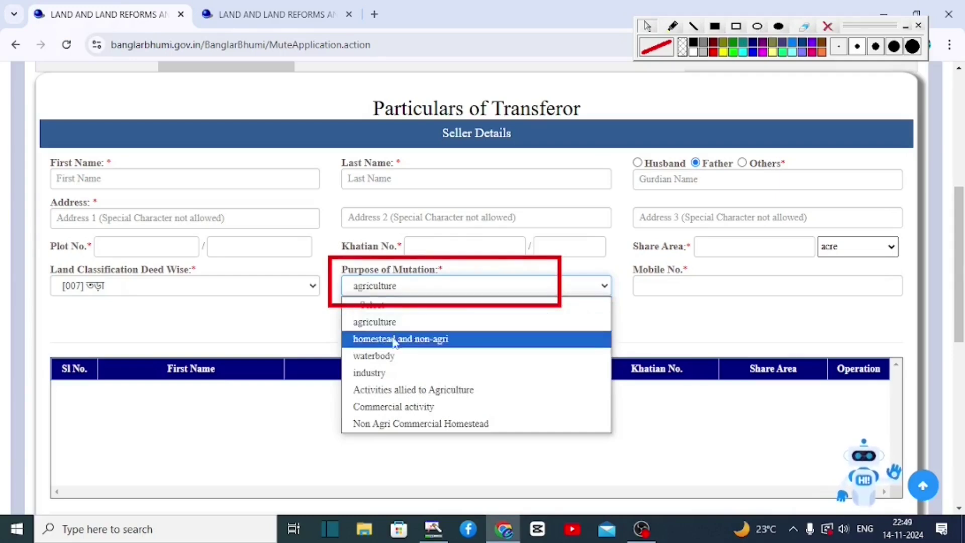
mouse_move(621, 260)
left_mouse_down()
mouse_move(754, 312)
mouse_move(923, 320)
left_mouse_up()
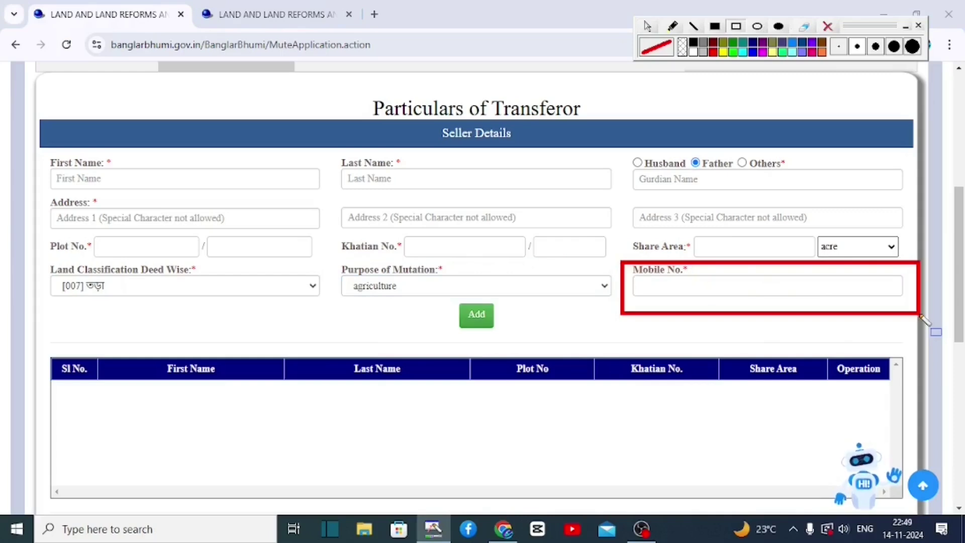
left_click_drag(446, 294, 521, 348)
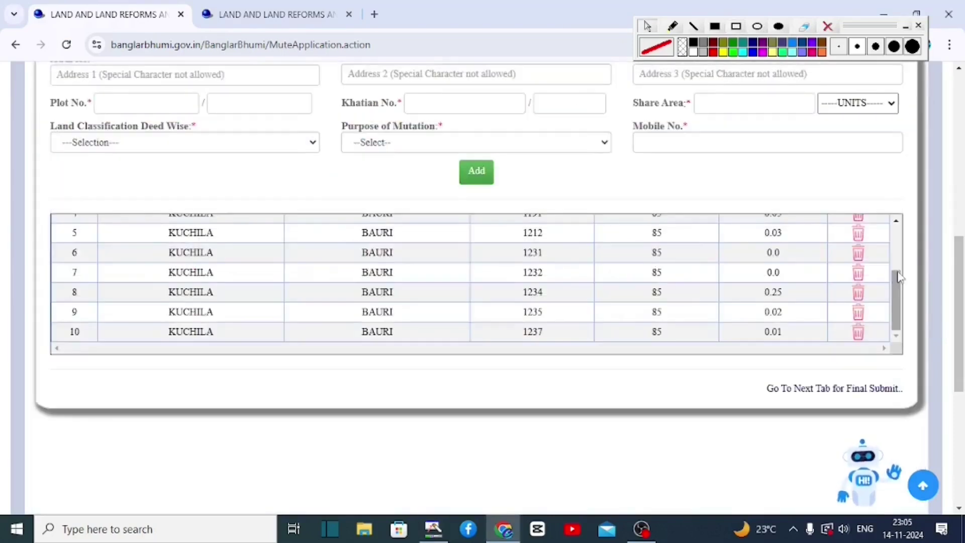
Scroll through the ten plots under Khatian No. 85 and back up to the tab bar
scroll(900, 281, "up", 5)
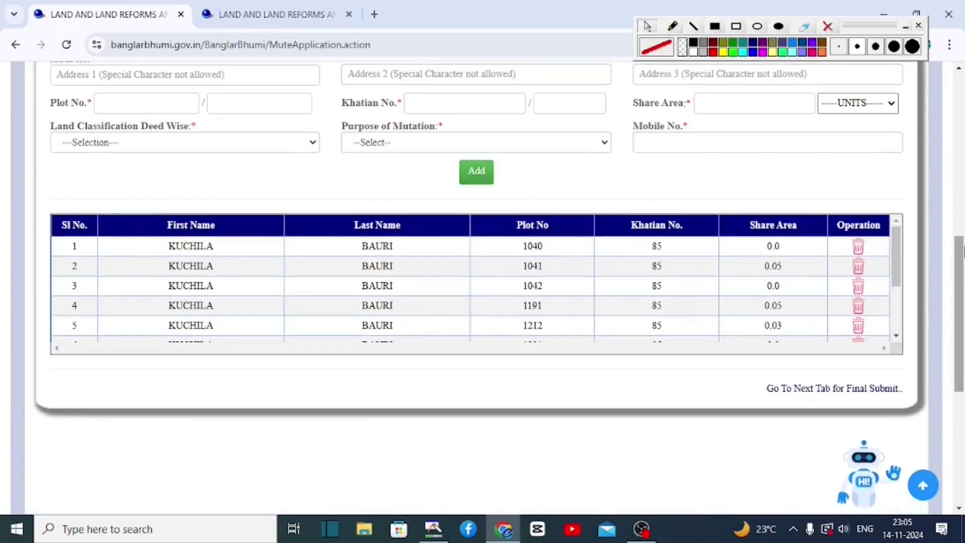
left_click_drag(960, 252, 962, 216)
scroll(899, 295, "down", 5)
left_click_drag(900, 295, 906, 243)
left_click_drag(963, 251, 963, 180)
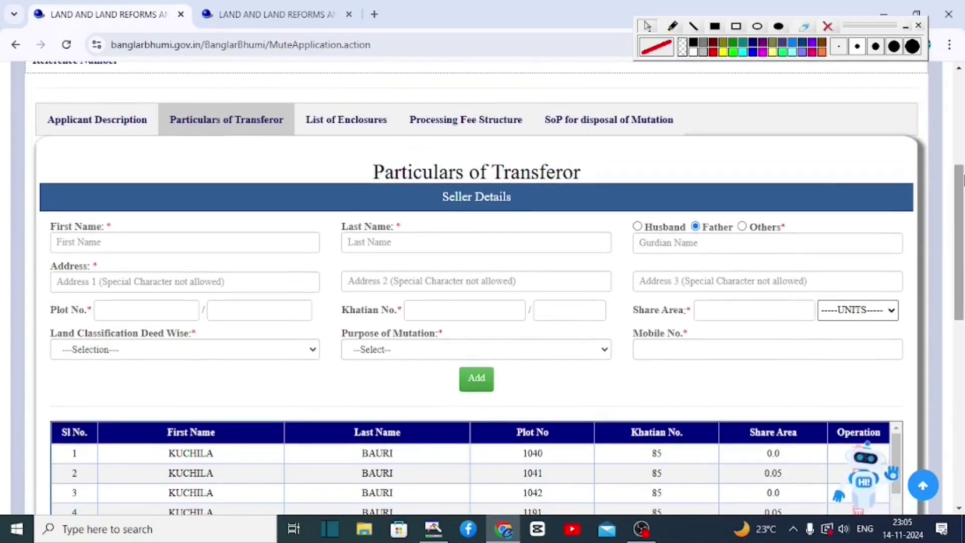
left_click(736, 27)
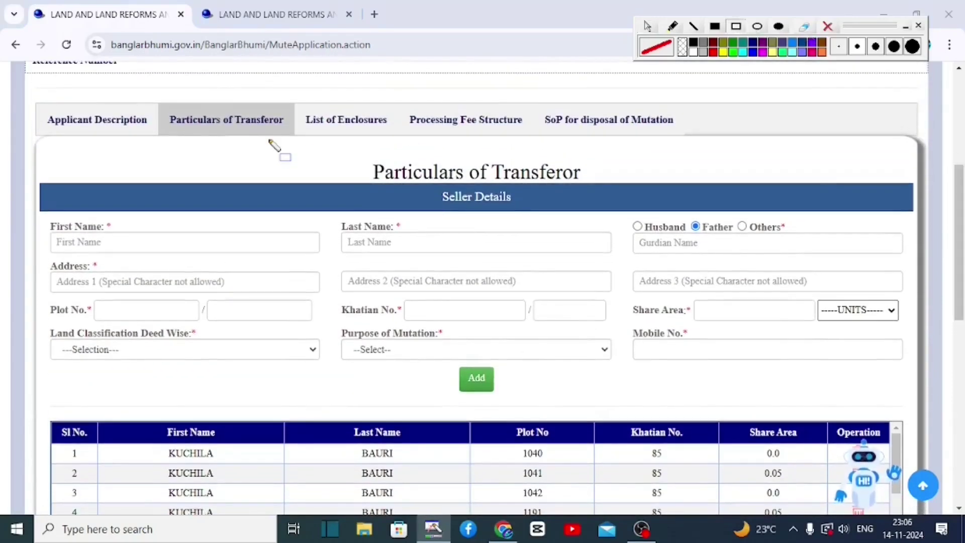
left_click_drag(295, 106, 390, 134)
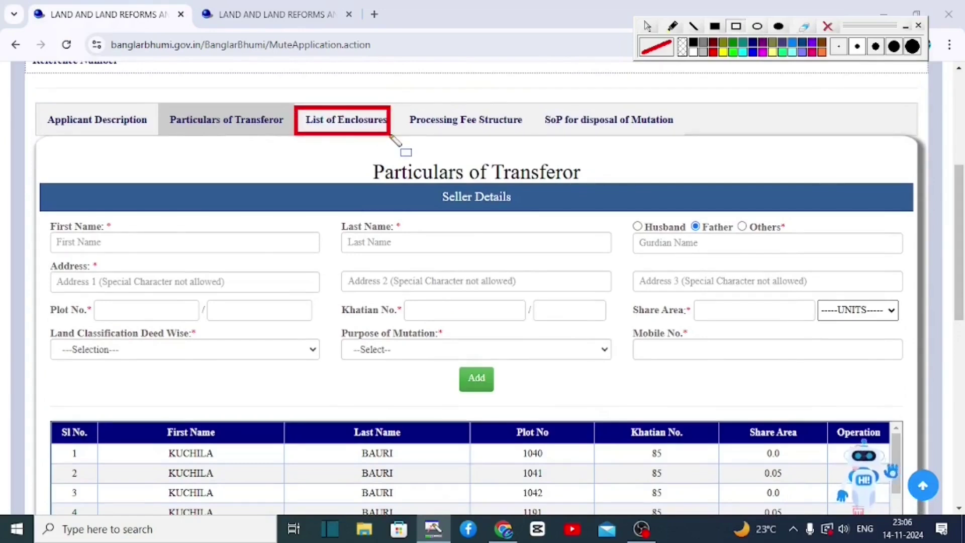
Open the List of Enclosures and attach DEED4044.pdf as the registered deed copy
left_click(346, 120)
left_click_drag(964, 181, 963, 214)
left_click(736, 27)
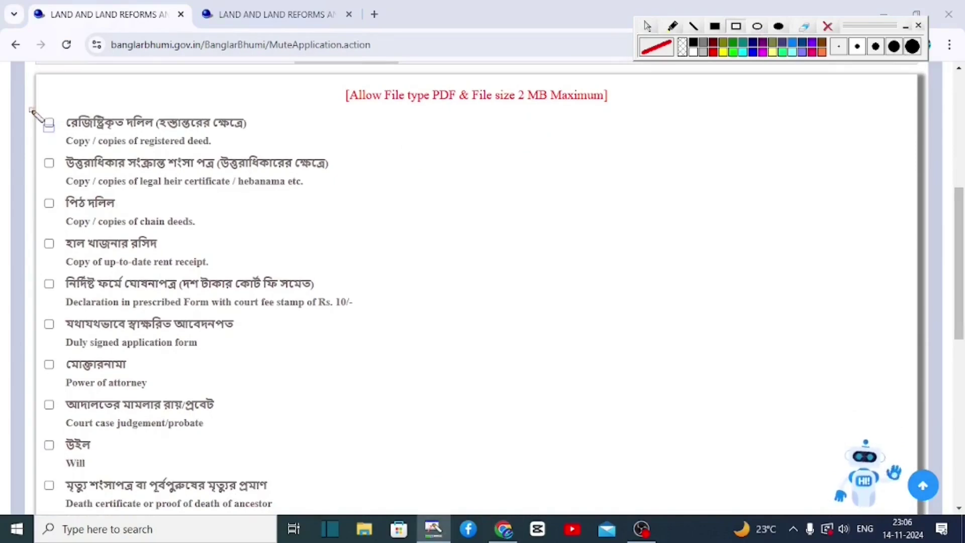
left_click_drag(31, 109, 262, 139)
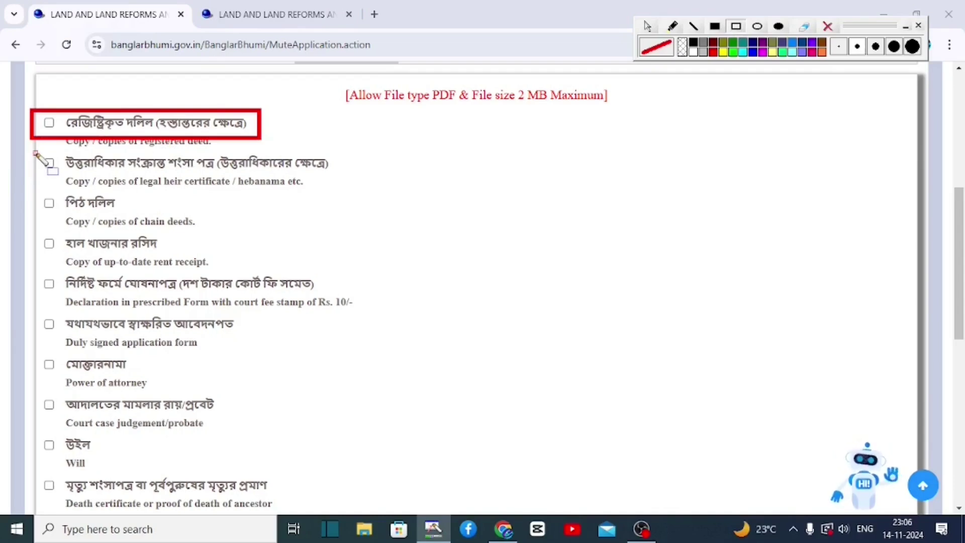
Review the legal heir certificate, chain deeds, rent receipt and remaining enclosure items
mouse_move(35, 151)
left_mouse_down()
mouse_move(314, 205)
mouse_move(358, 181)
left_mouse_up()
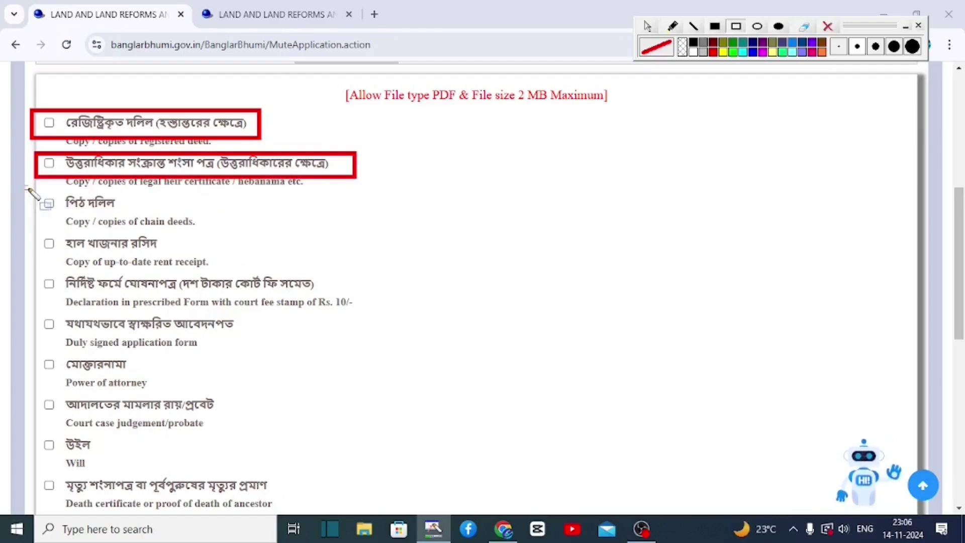
left_click_drag(26, 188, 156, 218)
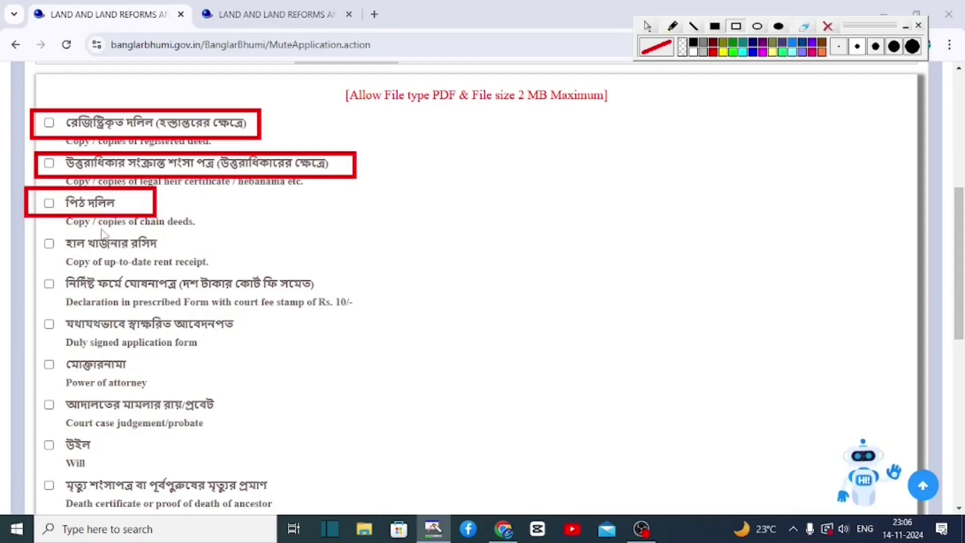
left_click_drag(37, 230, 170, 260)
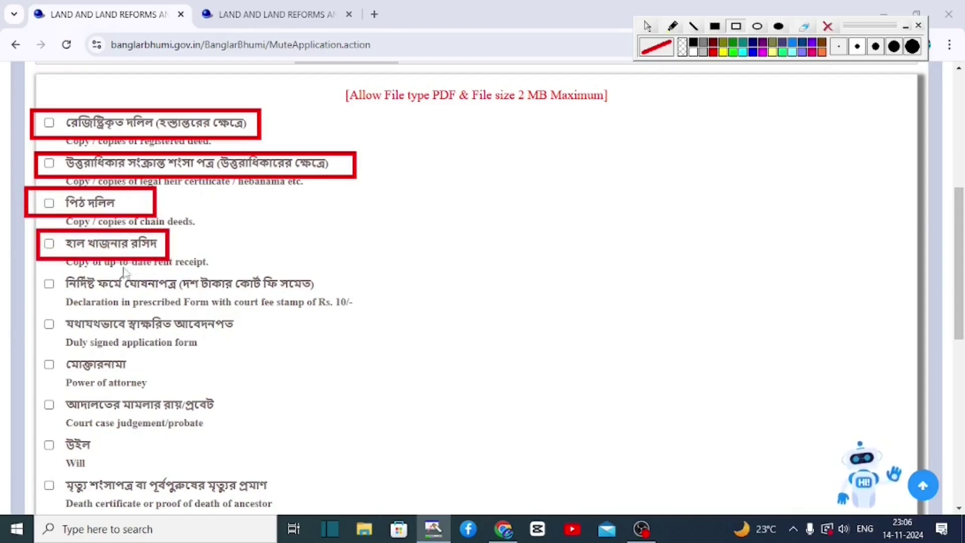
mouse_move(40, 272)
left_mouse_down()
mouse_move(79, 295)
mouse_move(317, 327)
mouse_move(327, 429)
mouse_move(315, 512)
left_mouse_up()
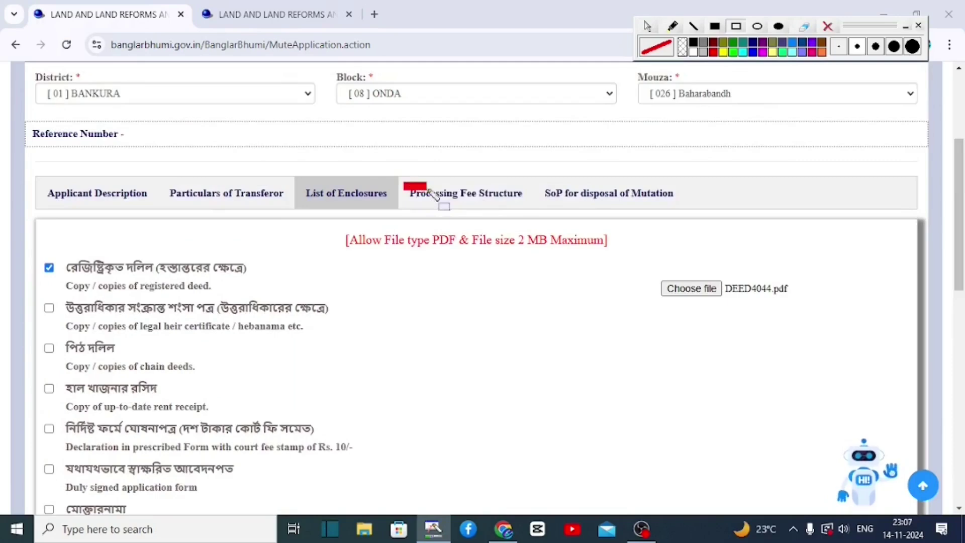
left_click_drag(432, 191, 529, 207)
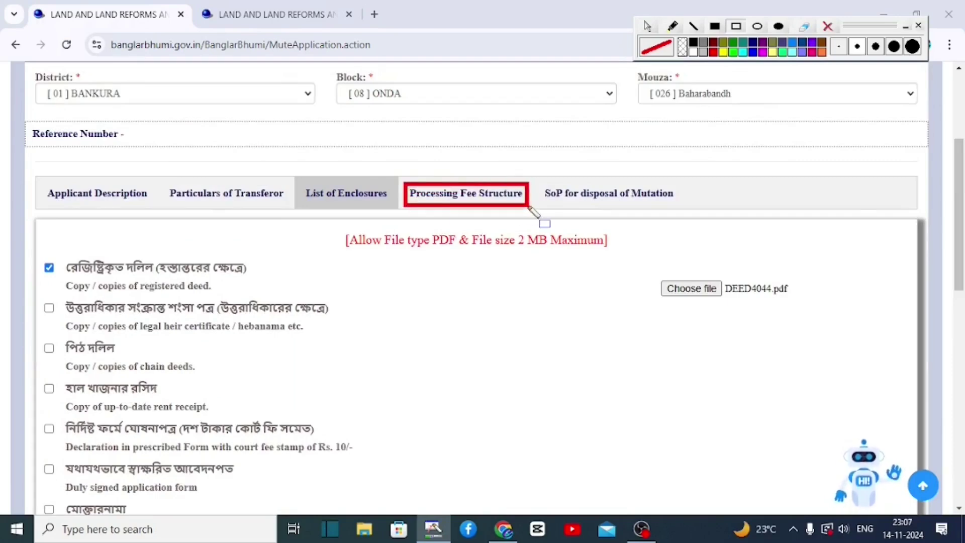
Show the MuteFee.pdf rate table, e.g. Rs. 40/- per decimal for rural agricultural land
left_click(525, 204)
left_click_drag(957, 208, 960, 250)
left_click_drag(897, 207, 905, 282)
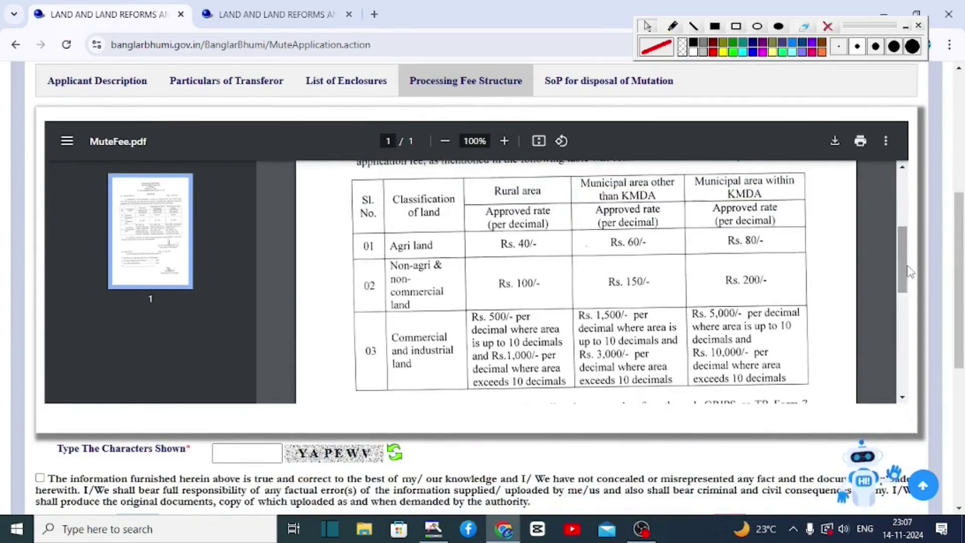
left_click(735, 28)
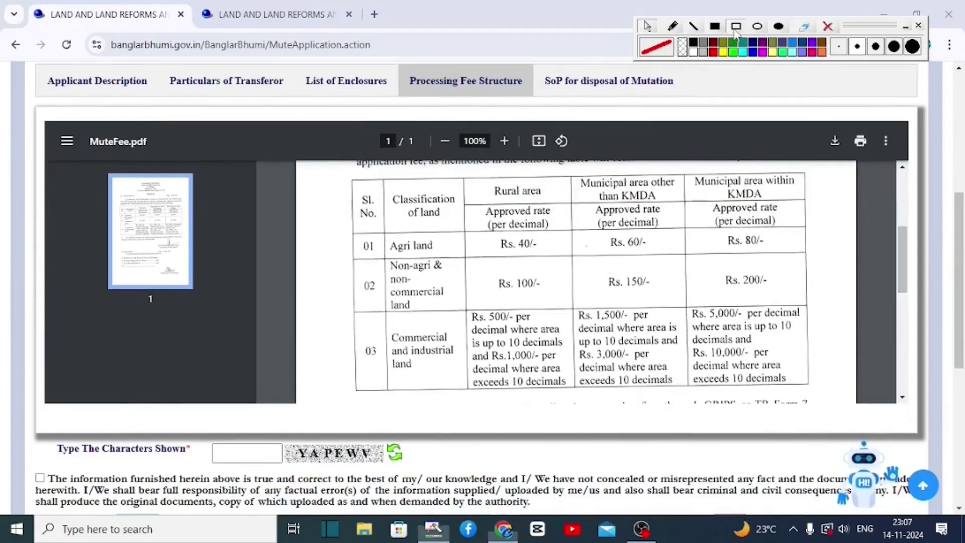
left_click_drag(345, 174, 830, 383)
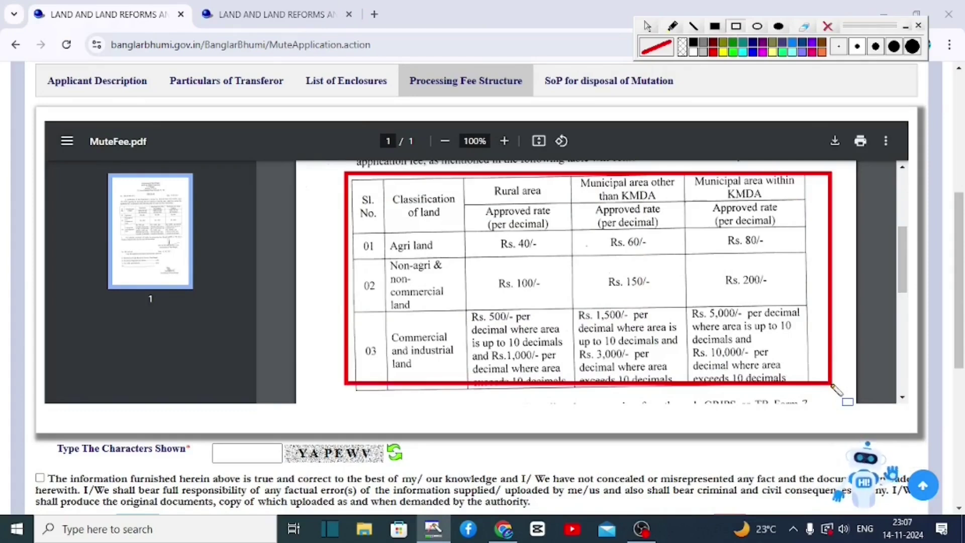
left_click_drag(534, 69, 705, 100)
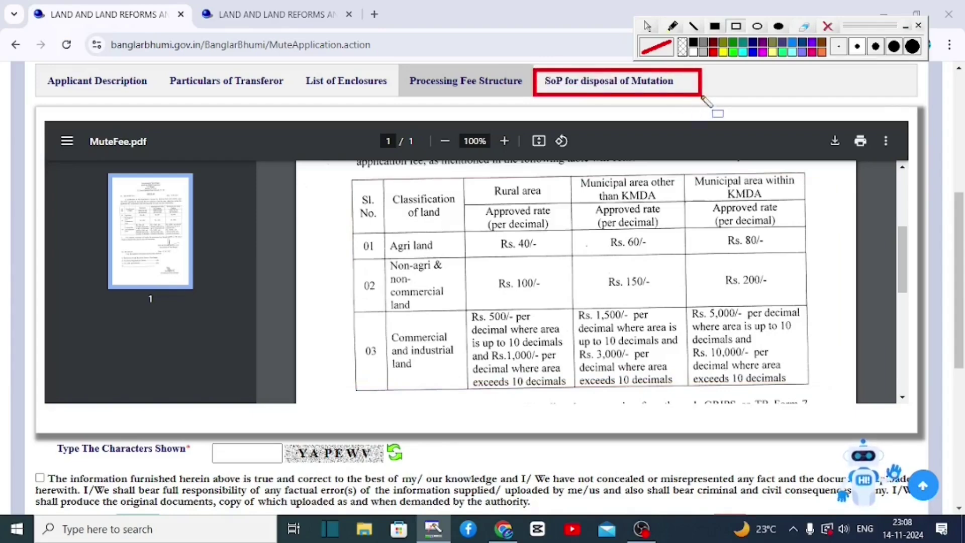
Open the SoP for disposal of Mutation, enter the captcha, accept the declaration and submit
left_click(647, 26)
left_click(619, 86)
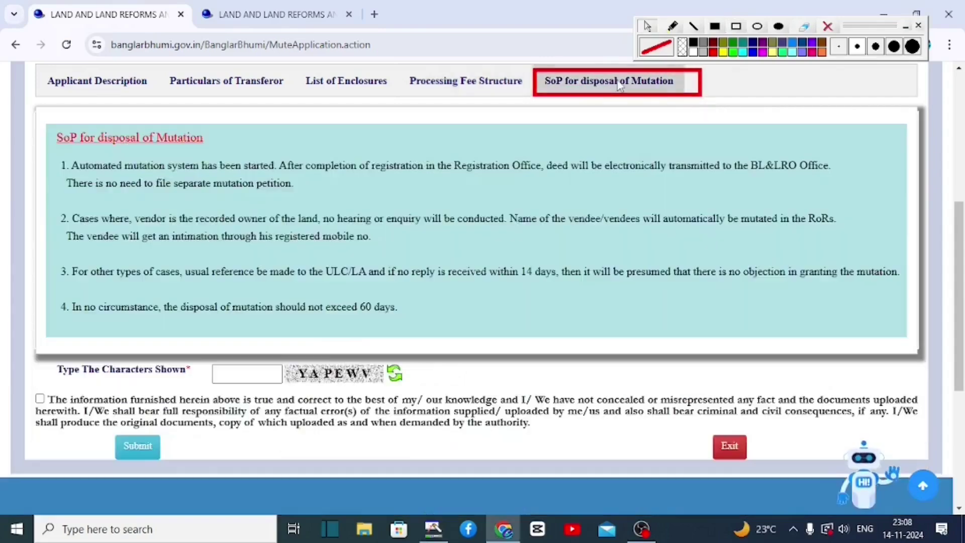
left_click(735, 26)
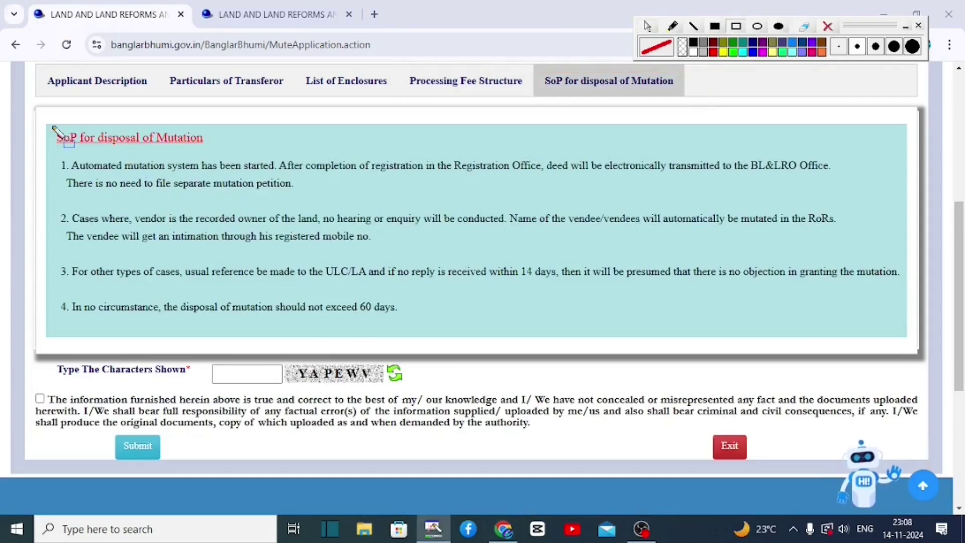
left_click_drag(44, 119, 735, 338)
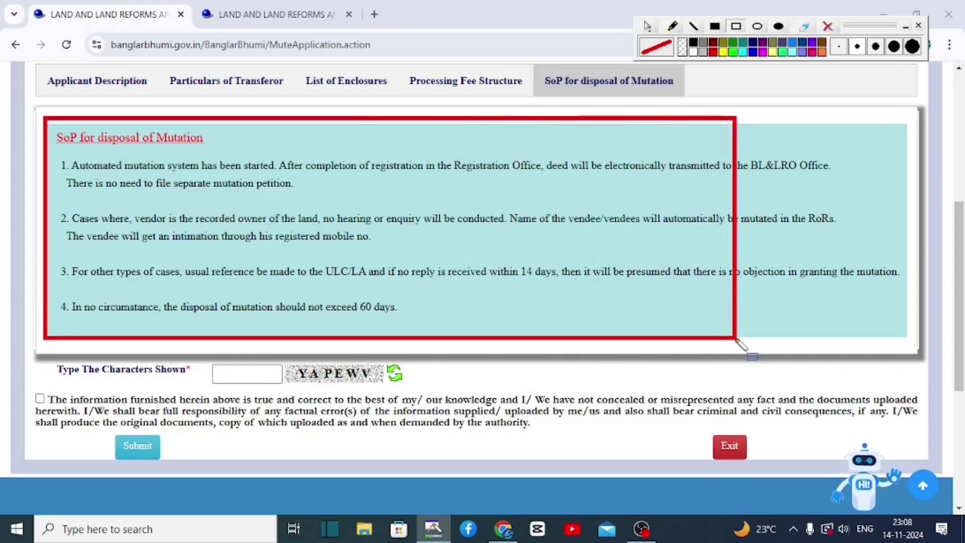
left_click_drag(196, 354, 290, 392)
left_click_drag(23, 386, 51, 407)
left_click_drag(102, 425, 178, 460)
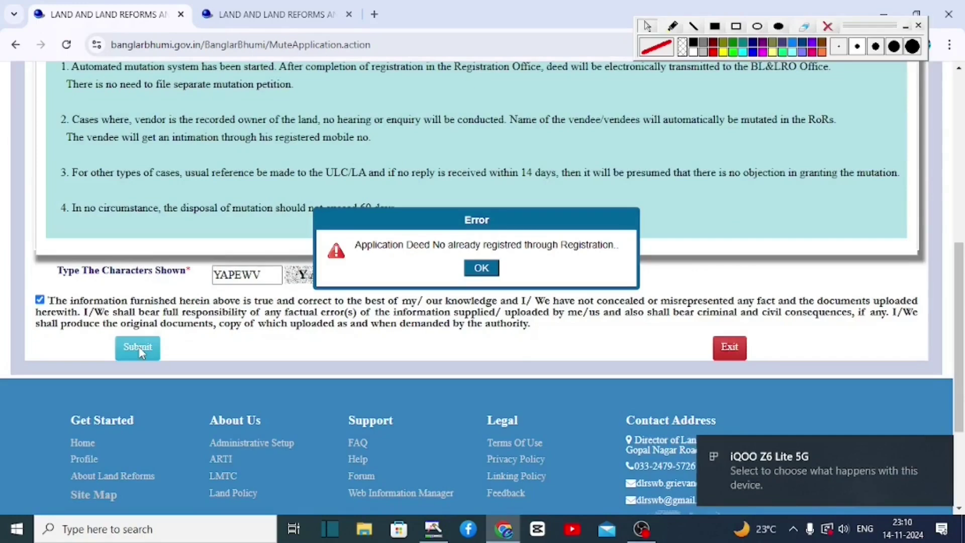
After the already-registered error, set Google Input Tools to Bangla in a new tab
left_click(736, 26)
left_click_drag(343, 235, 626, 277)
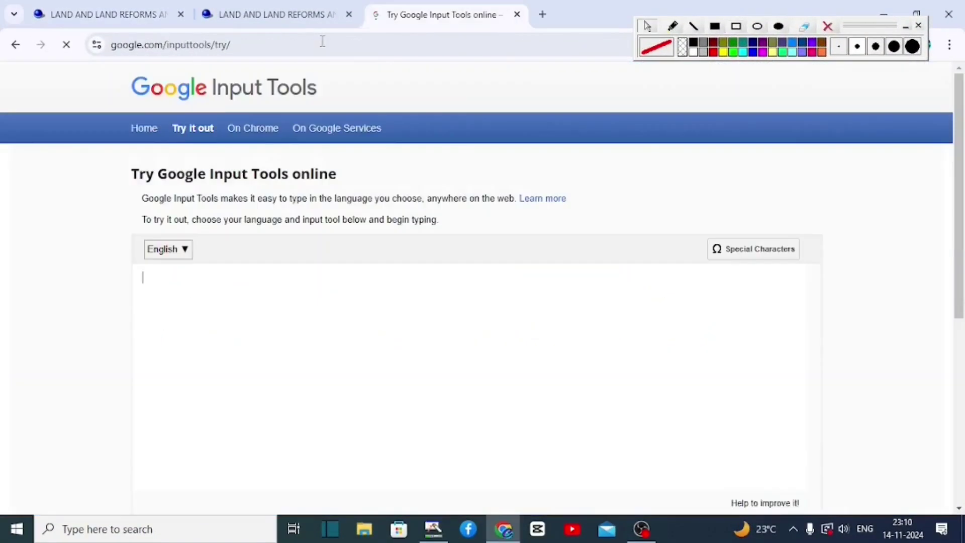
left_click(164, 251)
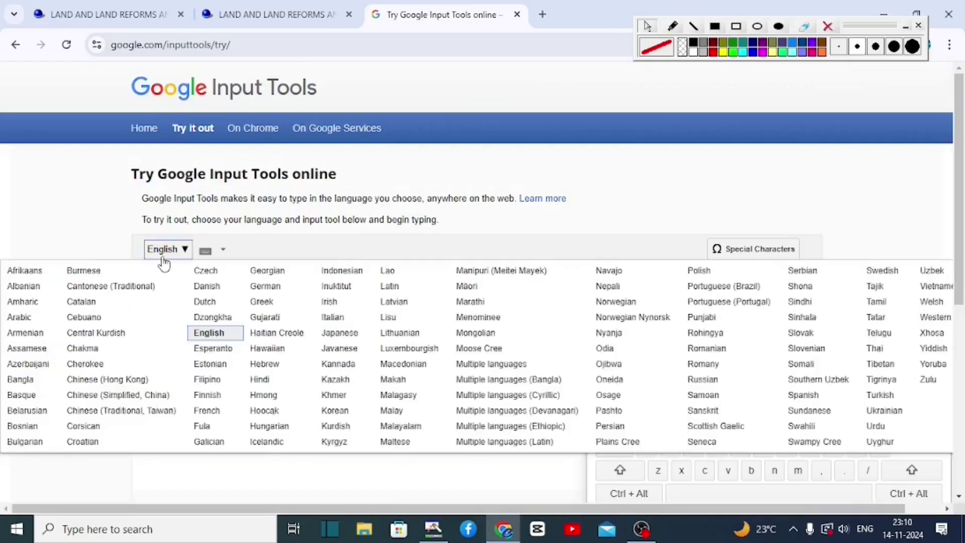
left_click(30, 381)
left_click(173, 291)
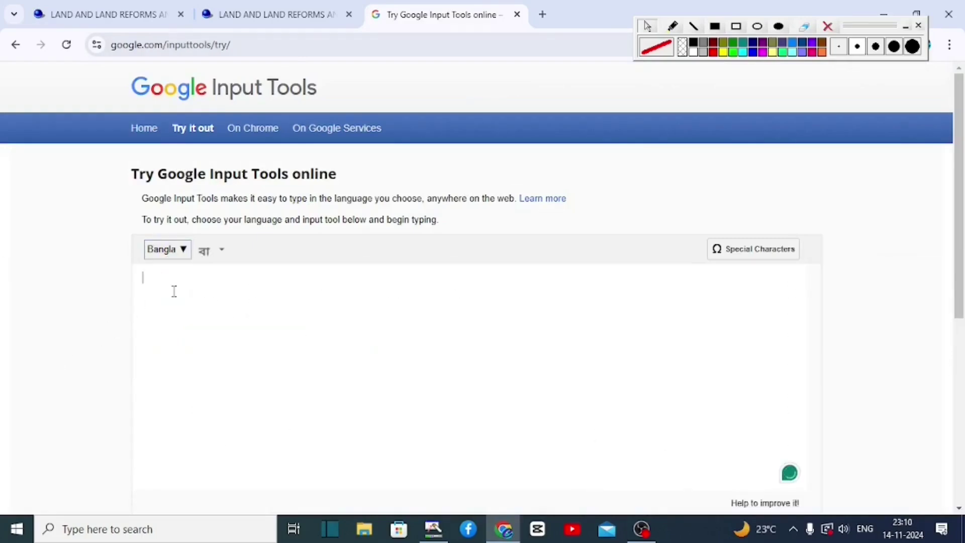
Write the Bangla digits ০০, select them and complete the Deed No. entry for submission
type("00")
left_click_drag(172, 285, 123, 284)
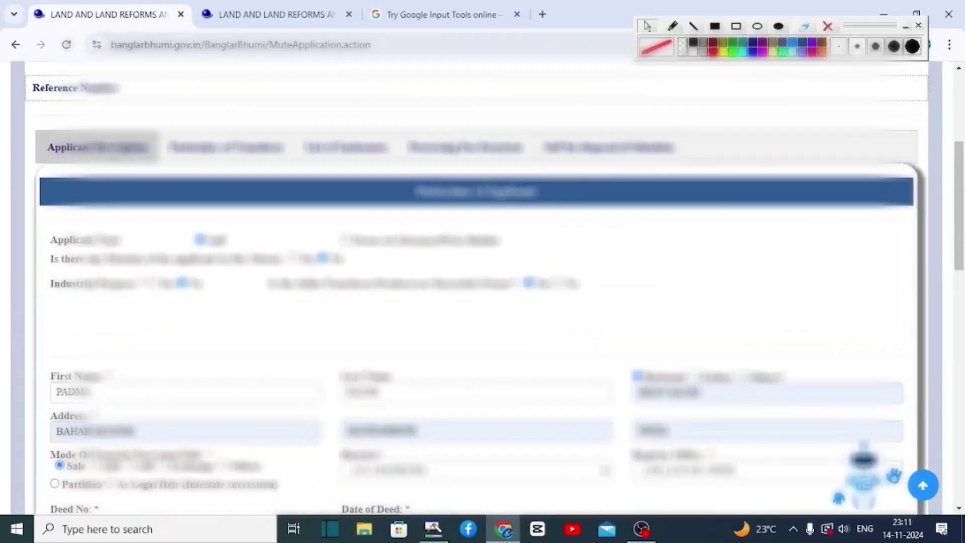
left_click_drag(959, 198, 959, 294)
left_click_drag(67, 160, 57, 161)
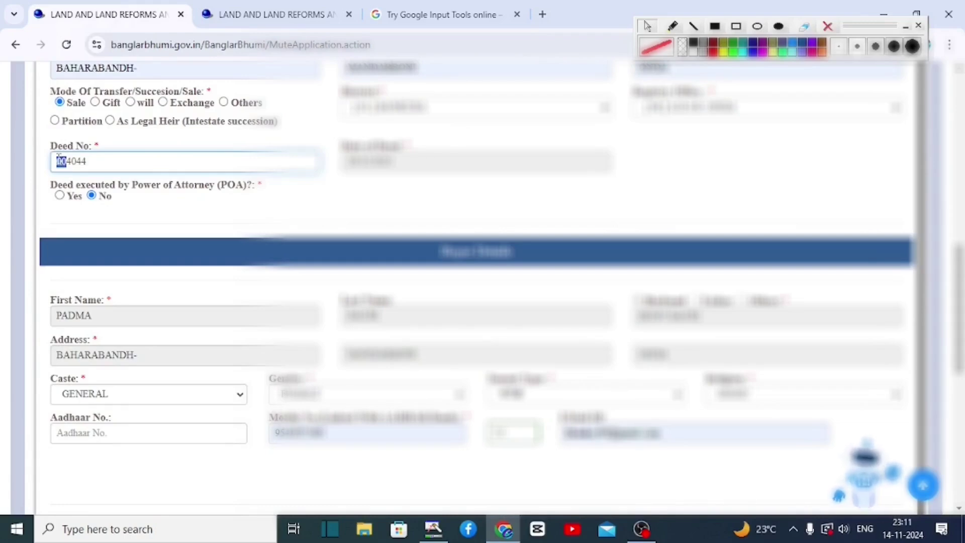
type("ho")
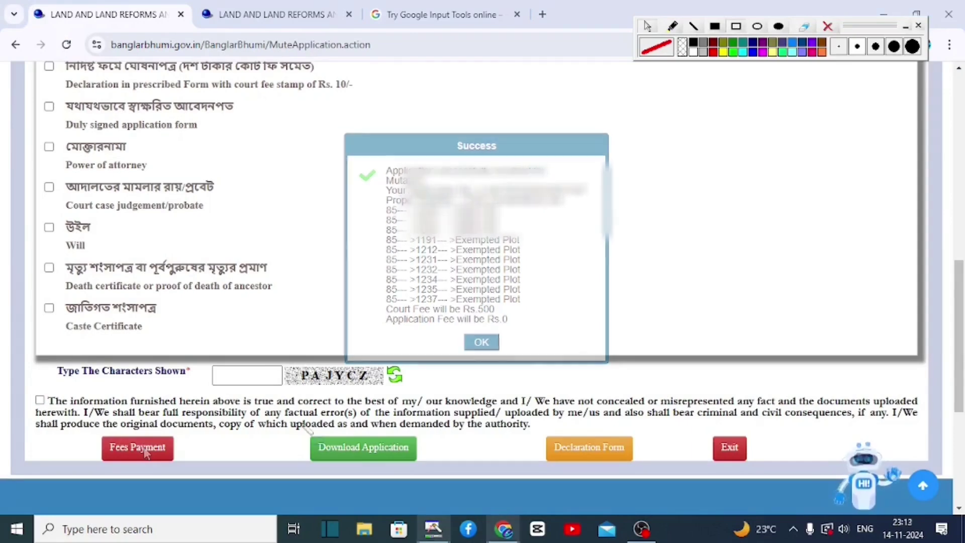
Close the Success notice and bring up Fees Collection with Request Type Mutation and the application number
mouse_move(299, 423)
left_mouse_down()
mouse_move(408, 471)
mouse_move(442, 471)
left_mouse_up()
mouse_move(532, 420)
left_mouse_down()
mouse_move(560, 444)
mouse_move(650, 470)
left_mouse_up()
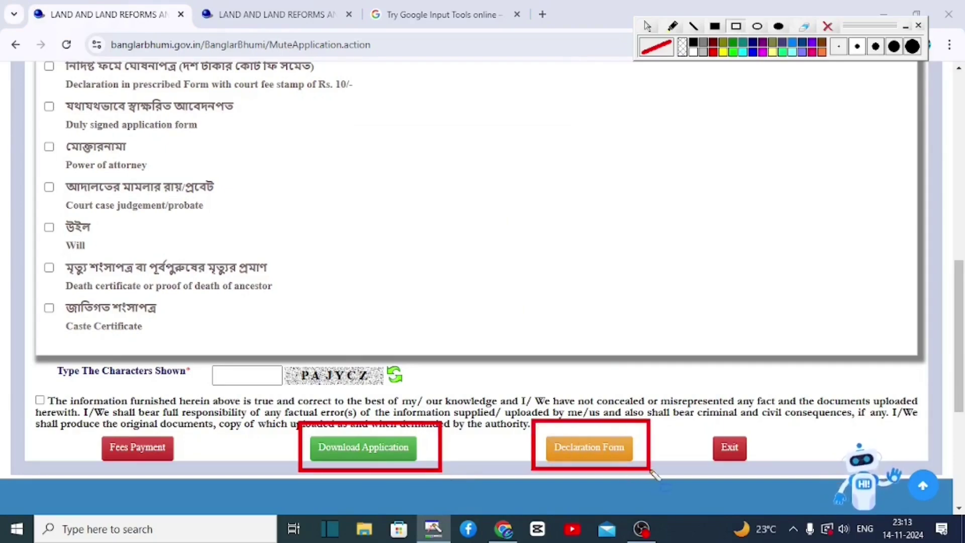
left_click_drag(88, 423, 192, 463)
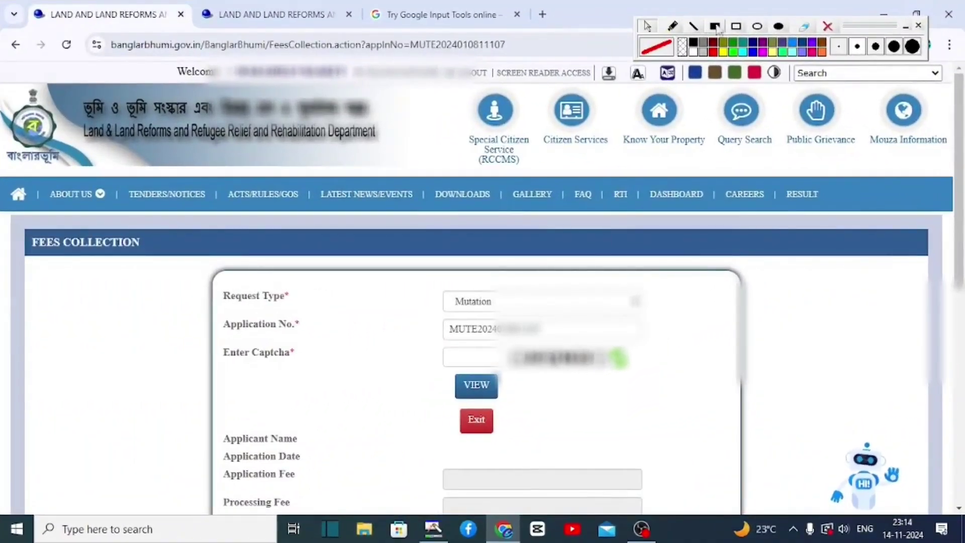
Enter the captcha and view the 500 processing fee for this application
left_click(735, 26)
mouse_move(454, 305)
left_mouse_down()
mouse_move(444, 296)
mouse_move(578, 315)
left_mouse_up()
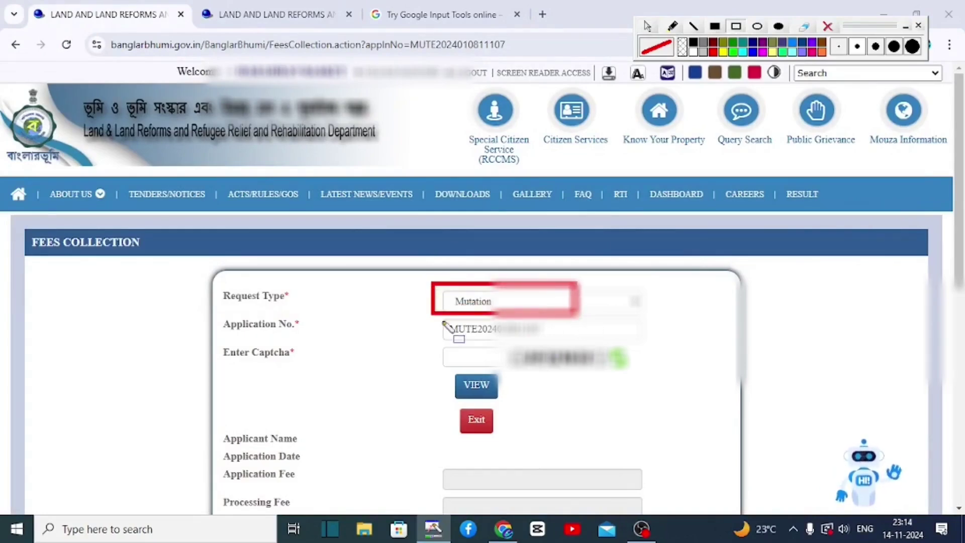
mouse_move(435, 319)
left_mouse_down()
mouse_move(461, 340)
mouse_move(553, 344)
left_mouse_up()
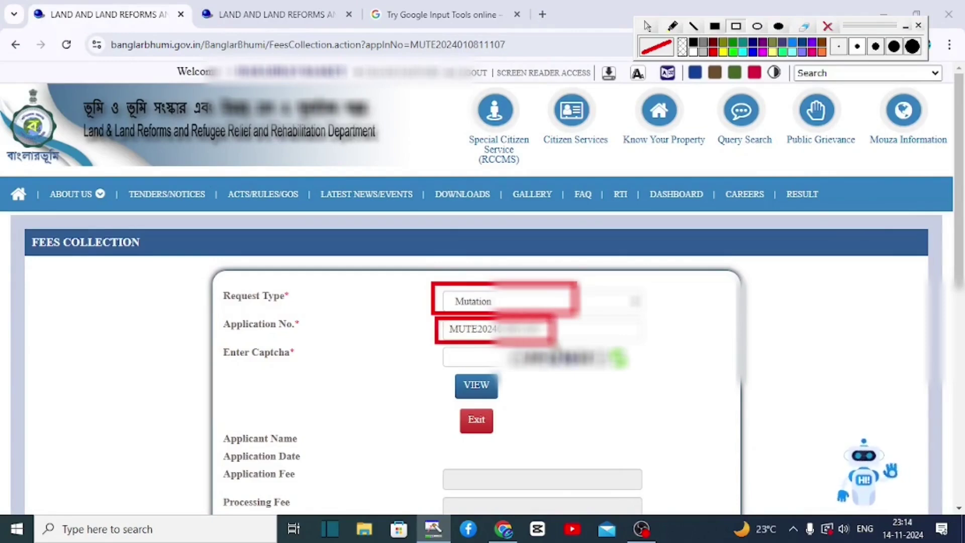
left_click_drag(437, 343, 510, 368)
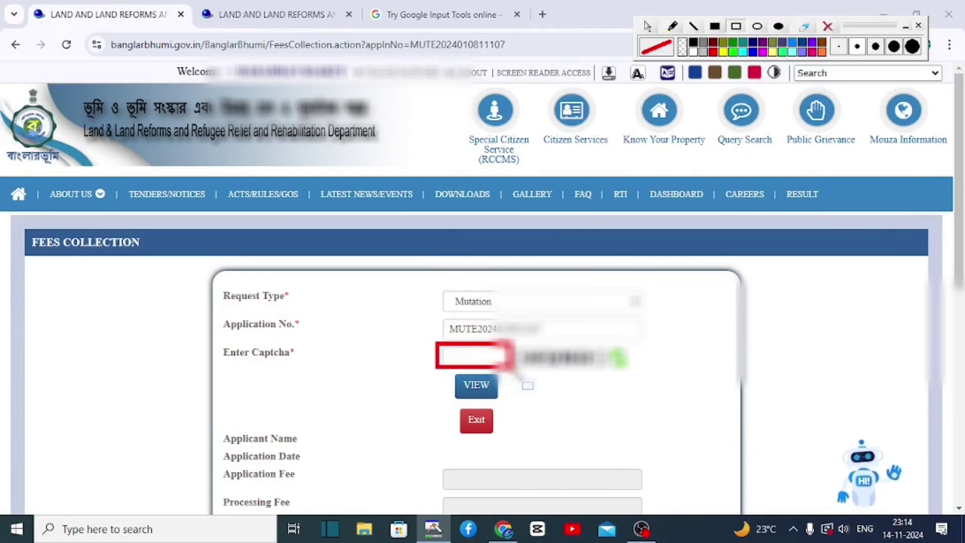
left_click_drag(450, 373, 502, 397)
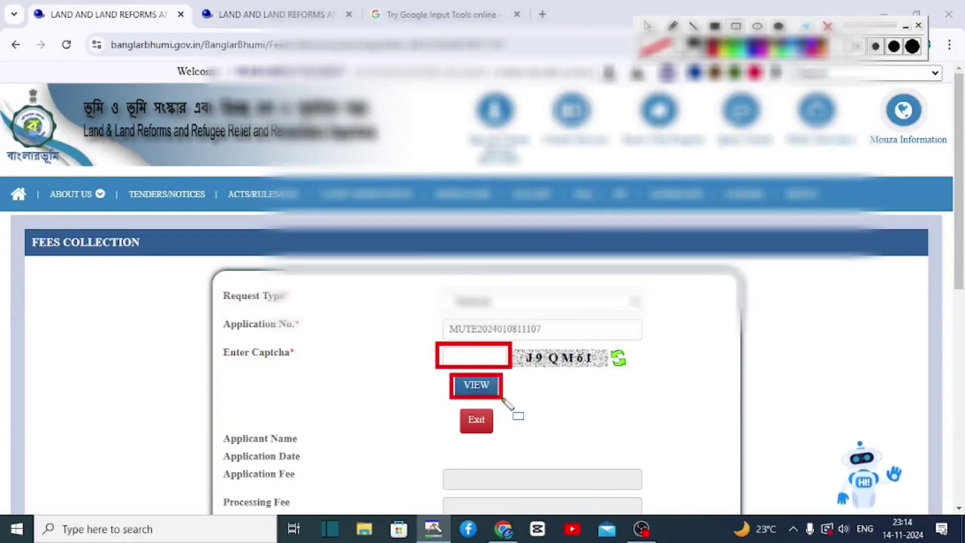
mouse_move(425, 244)
left_mouse_down()
mouse_move(472, 279)
mouse_move(623, 342)
mouse_move(665, 339)
left_mouse_up()
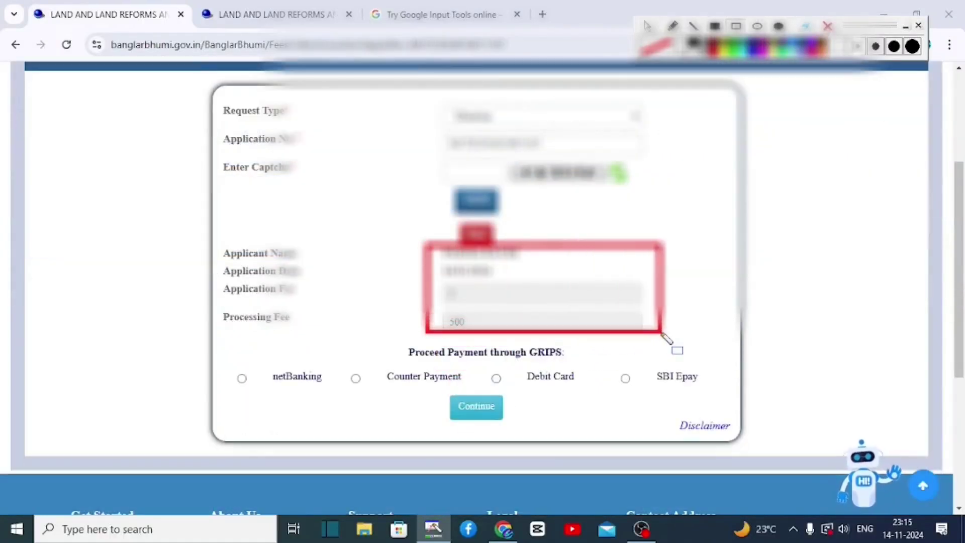
mouse_move(217, 350)
left_mouse_down()
mouse_move(340, 381)
mouse_move(628, 377)
mouse_move(728, 399)
mouse_move(720, 394)
left_mouse_up()
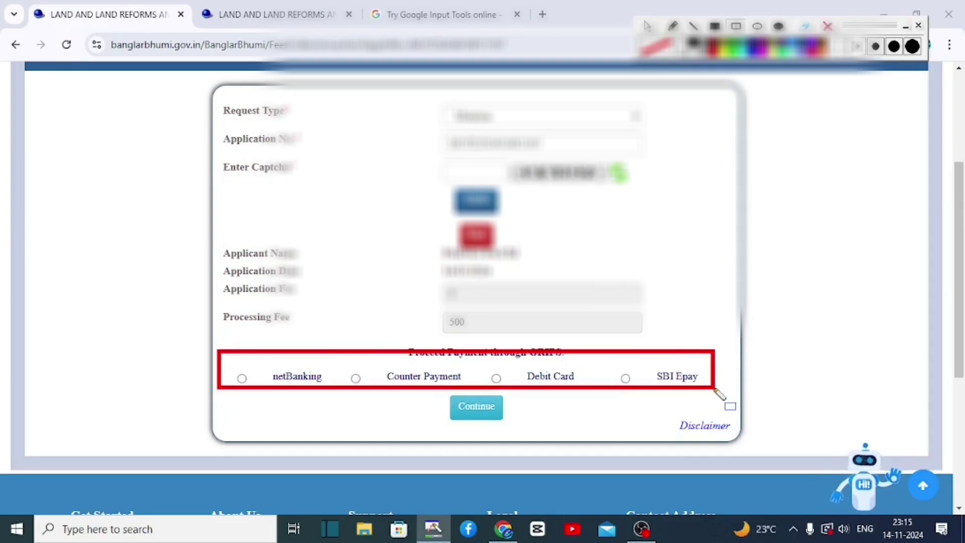
key("Escape")
Choose SBI Epay, accept the Disclaimer, and continue through to GRIPS
left_click(625, 377)
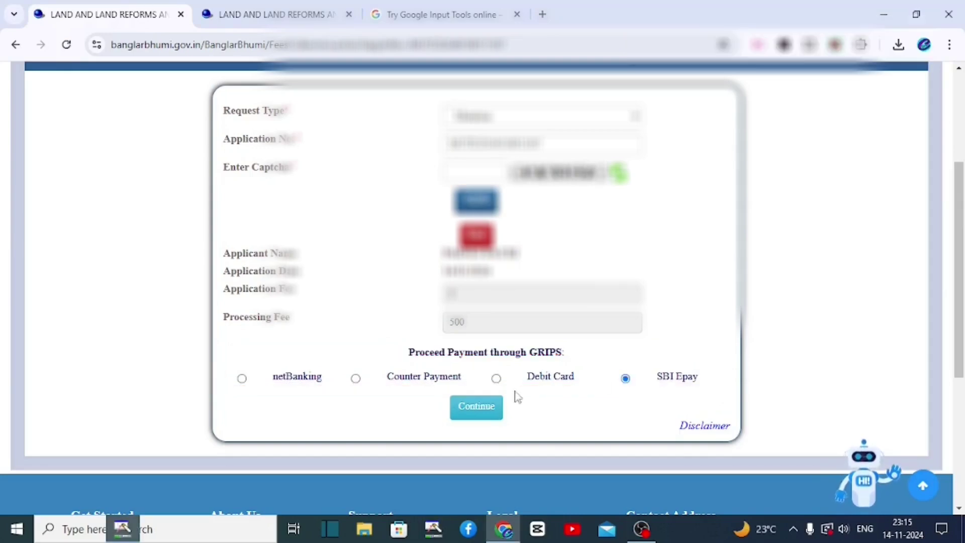
left_click(481, 405)
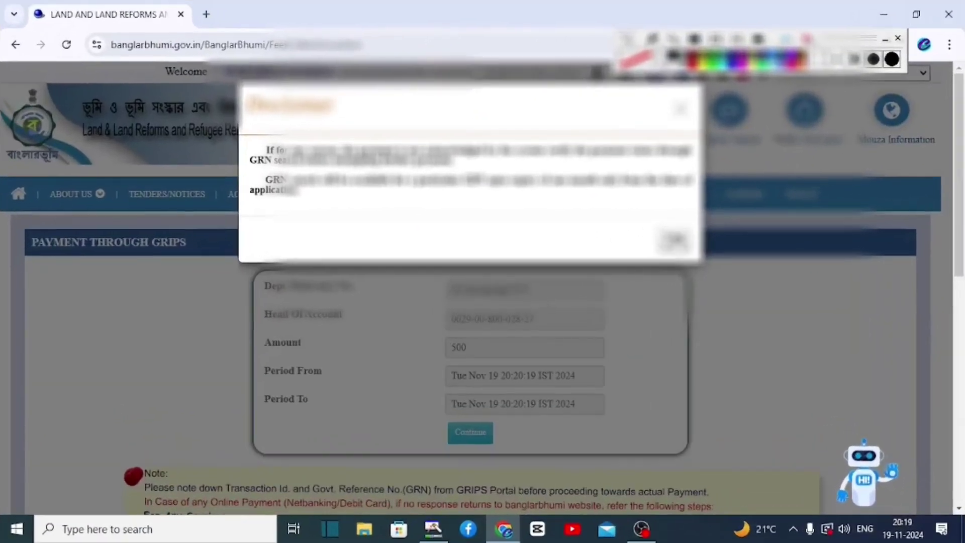
key("Return")
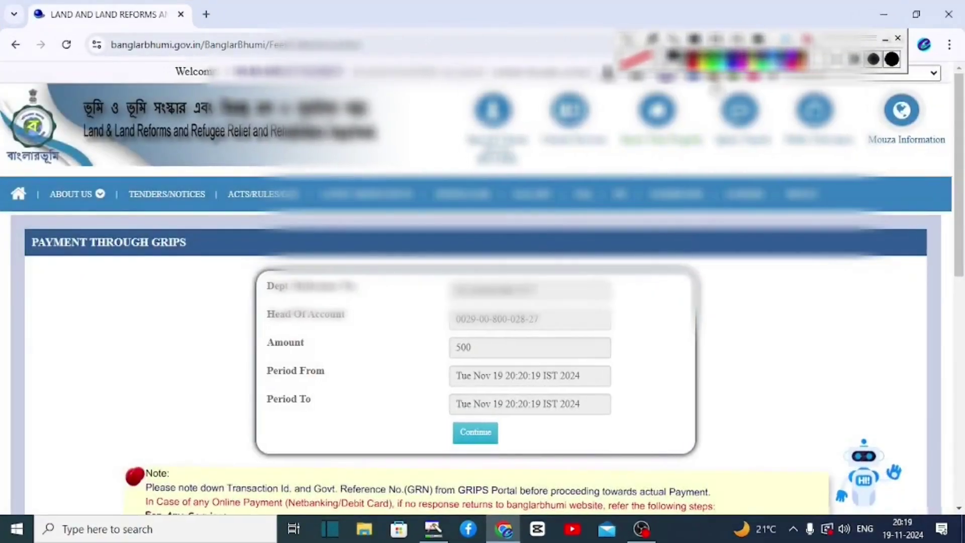
left_click_drag(442, 416, 522, 451)
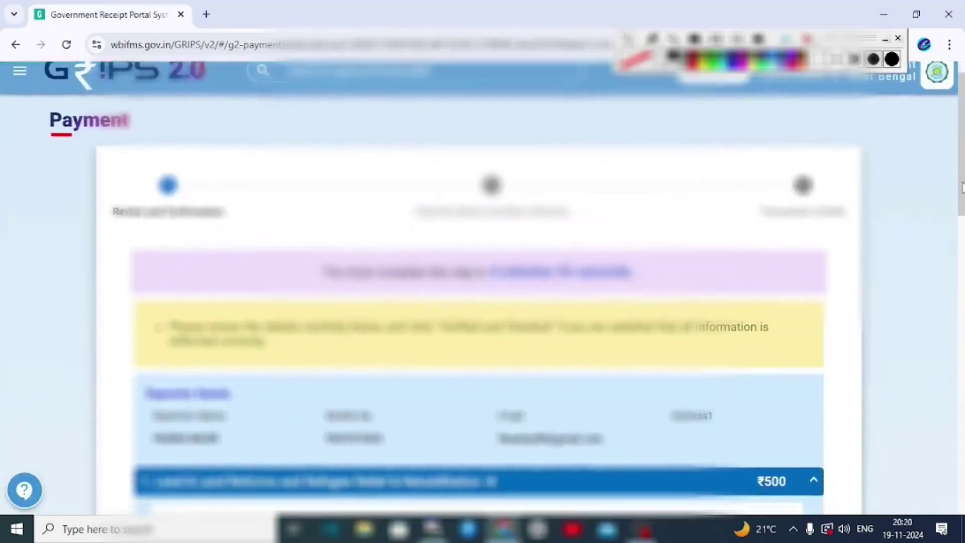
scroll(962, 261, "down", 5)
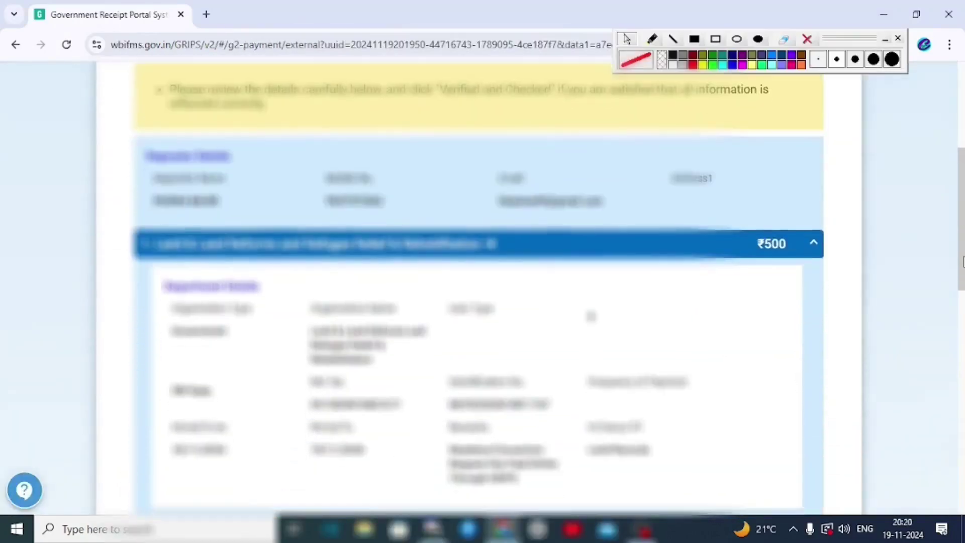
Mark the ₹500 fee details as Verified and checked and proceed
left_click_drag(962, 261, 957, 382)
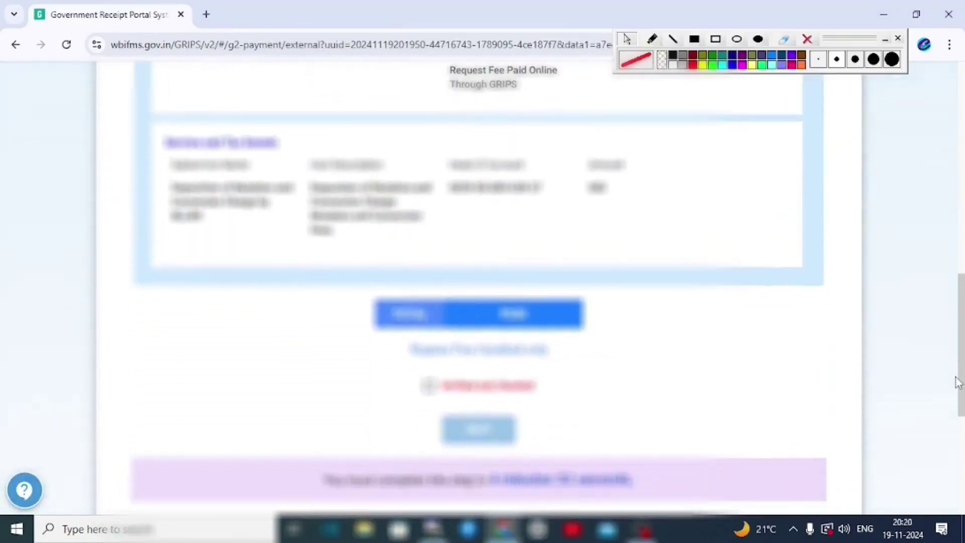
left_click(429, 384)
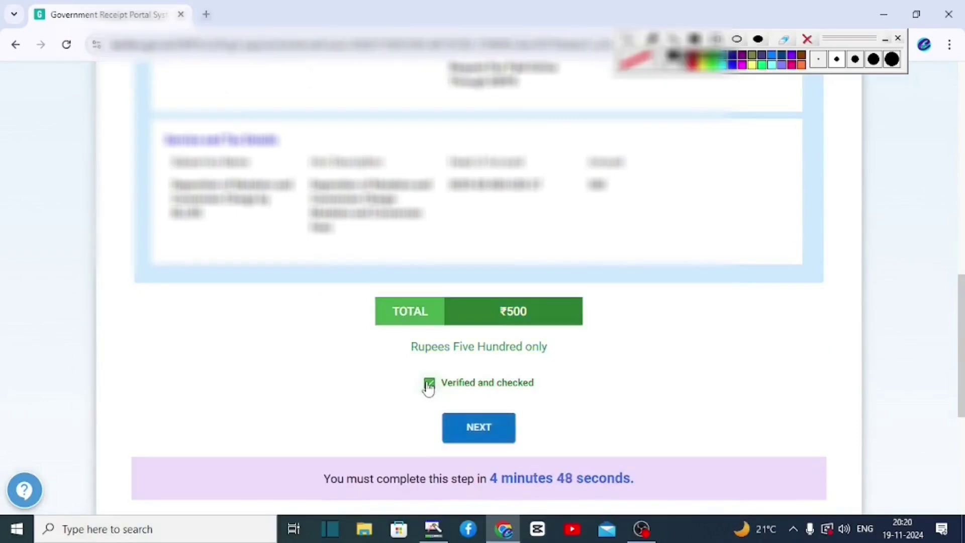
left_click(460, 432)
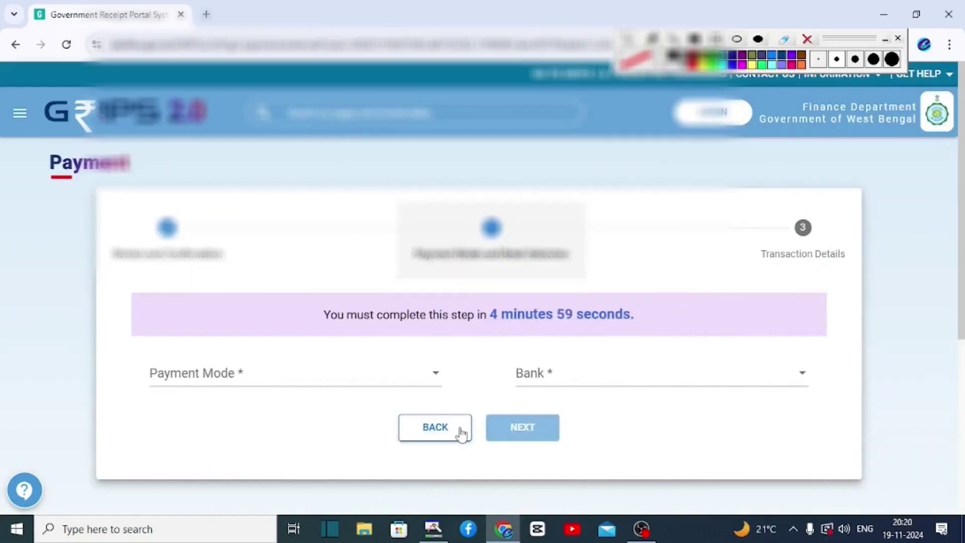
Set Payment Mode SBI Epay via Payment Gateway/Bank, generate the transaction, and pay ₹500
left_click(327, 376)
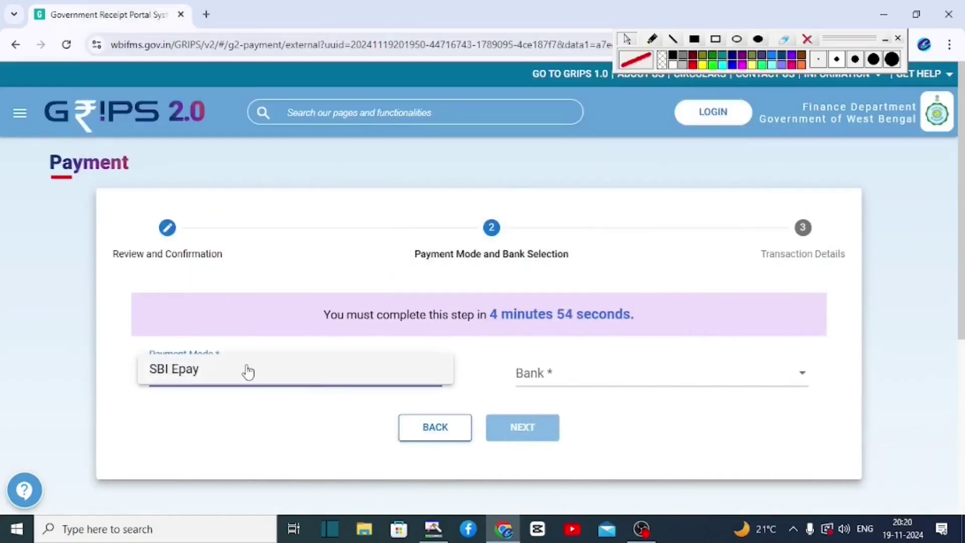
left_click(167, 376)
left_click(547, 384)
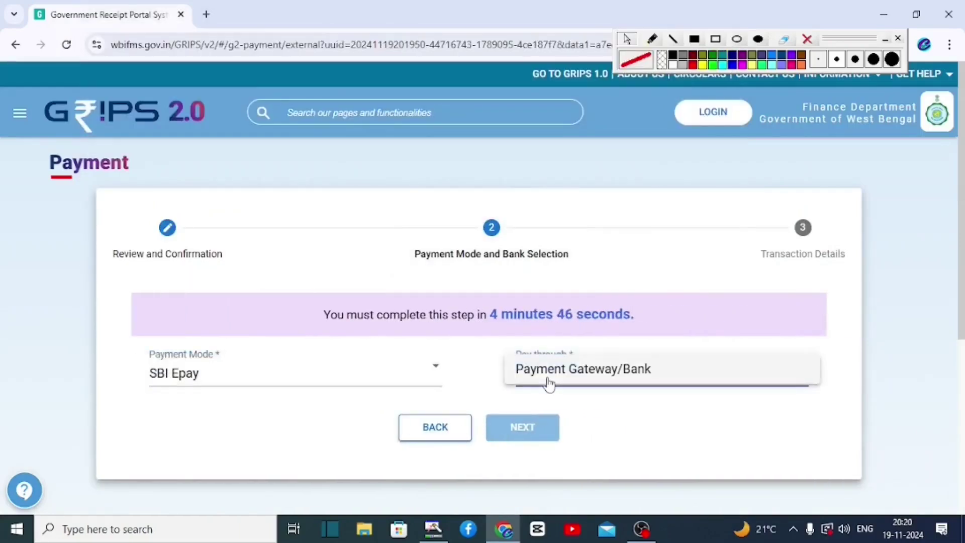
left_click(549, 384)
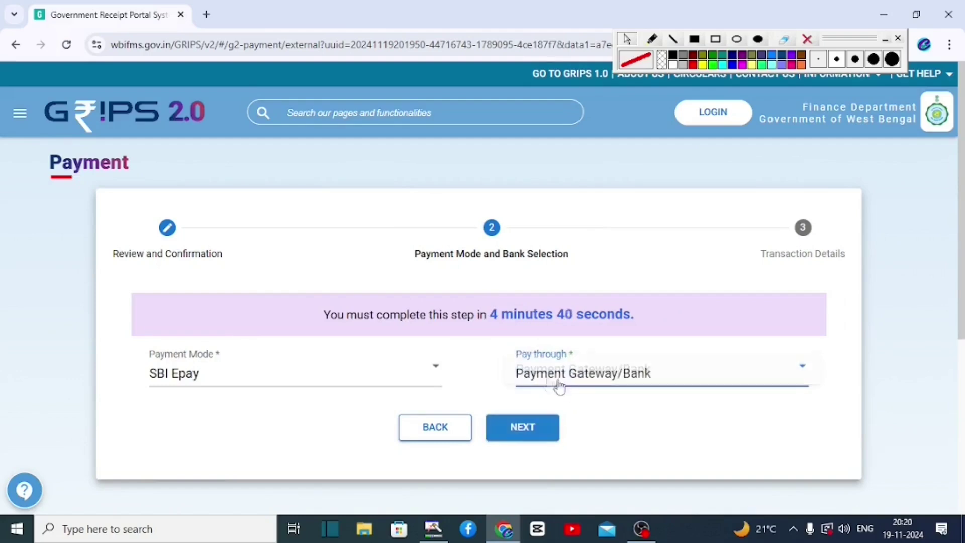
left_click(523, 428)
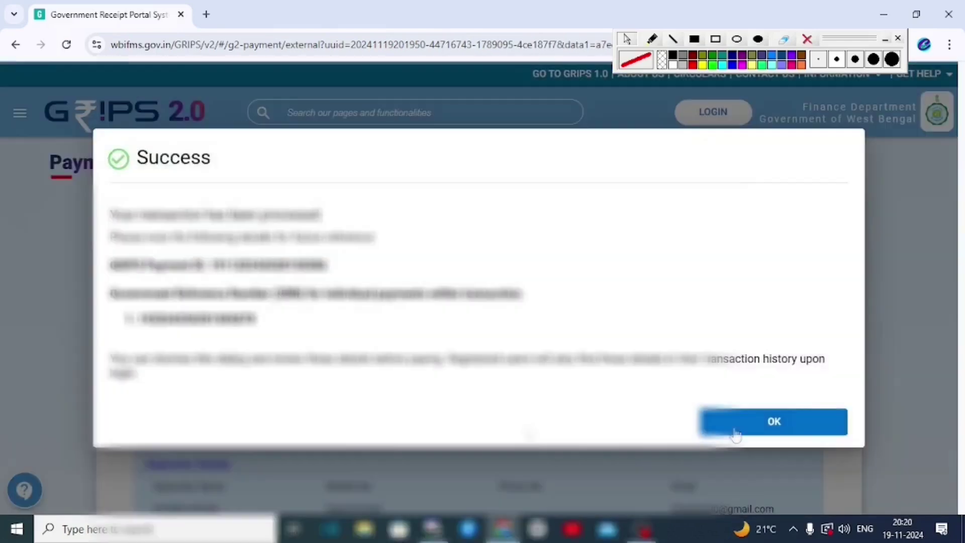
left_click(737, 426)
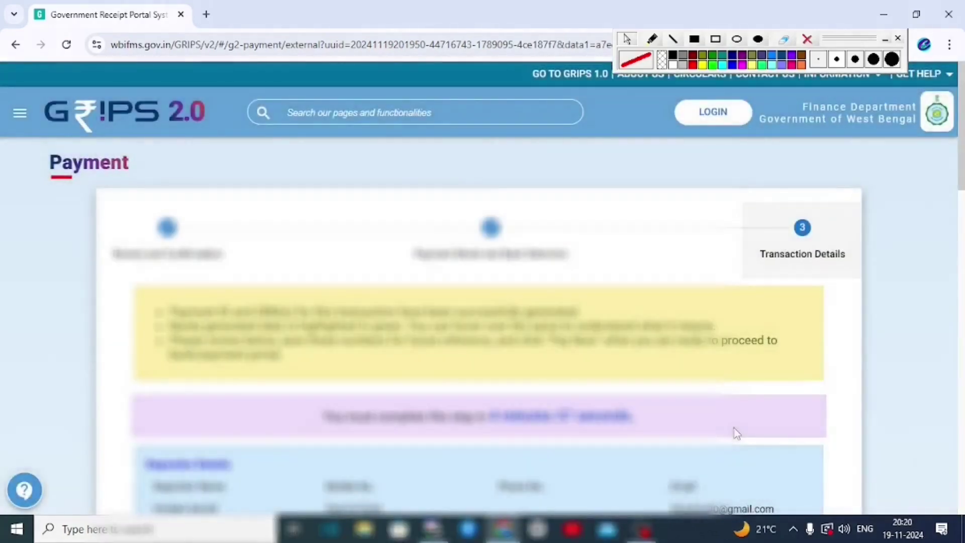
left_click_drag(962, 128, 957, 382)
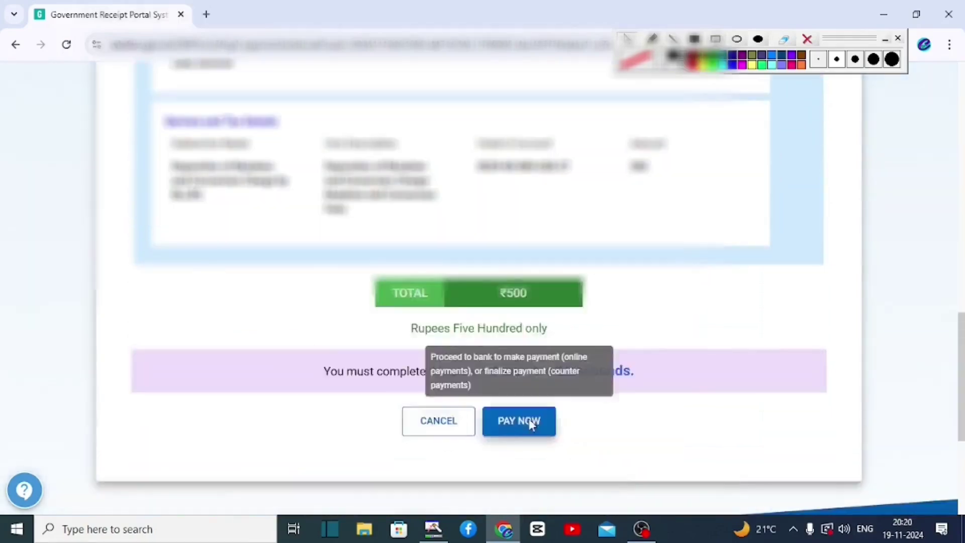
left_click(527, 417)
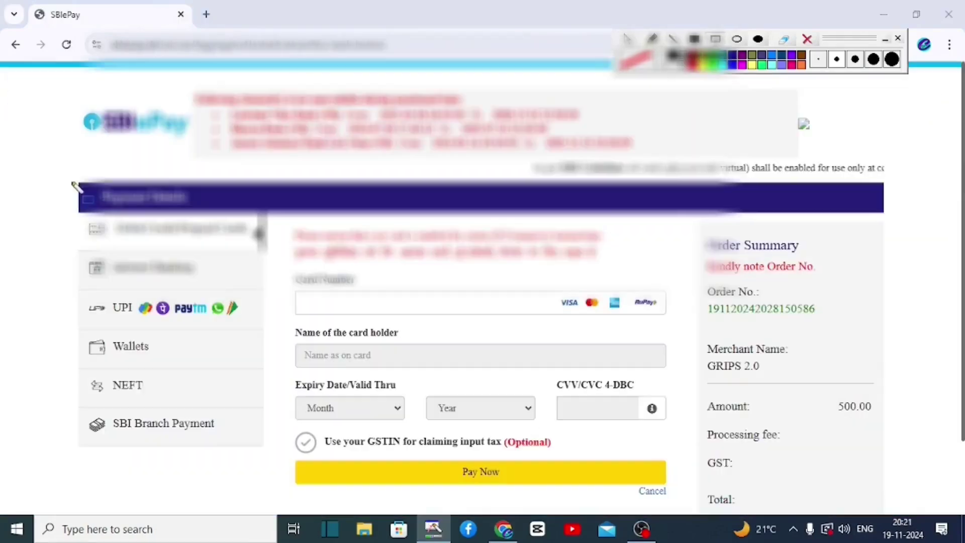
Look over SBIePay's payment options (cards, Internet Banking, UPI, Wallets, NEFT) for the 500.00 order
mouse_move(71, 181)
left_mouse_down()
mouse_move(204, 277)
mouse_move(229, 447)
mouse_move(254, 459)
left_mouse_up()
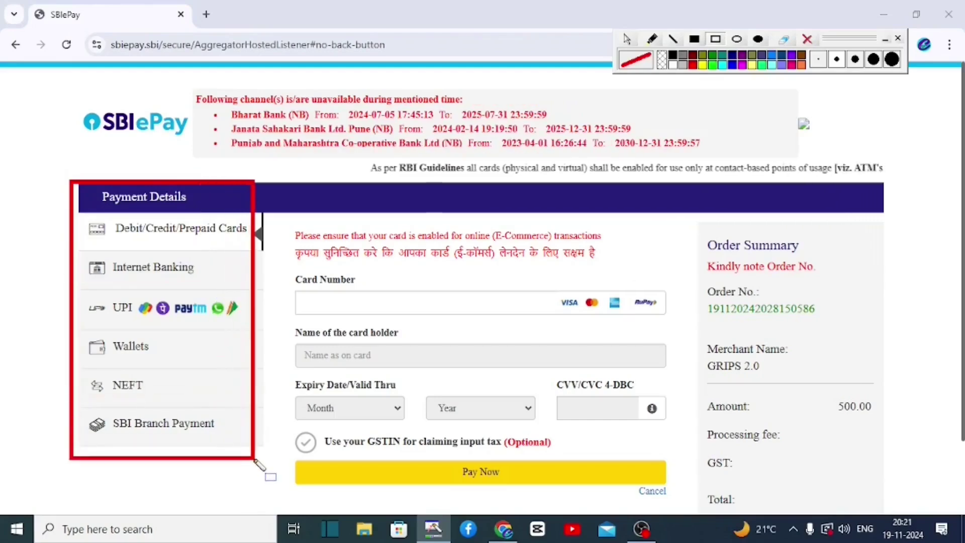